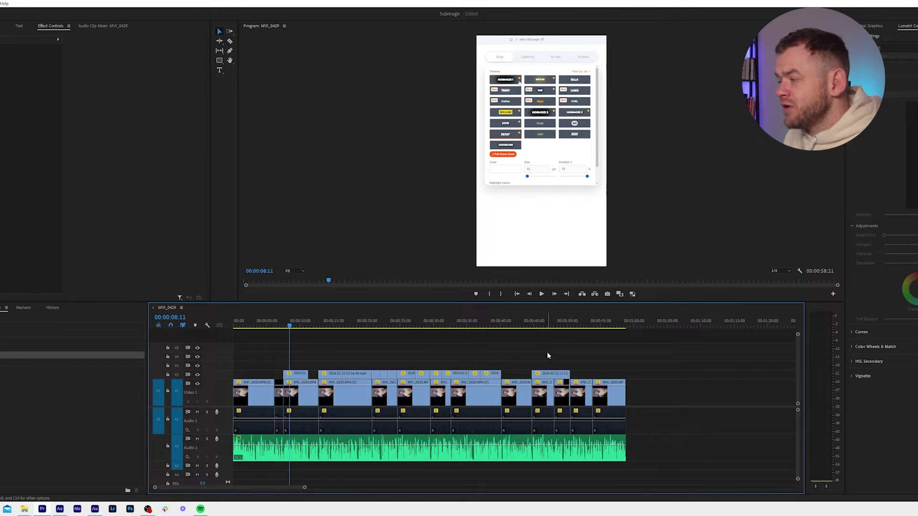
Step: Scrub through the vertical short on the editing timeline to examine its edited clips and screen-recording overlays
click(261, 327)
drag(260, 327, 352, 327)
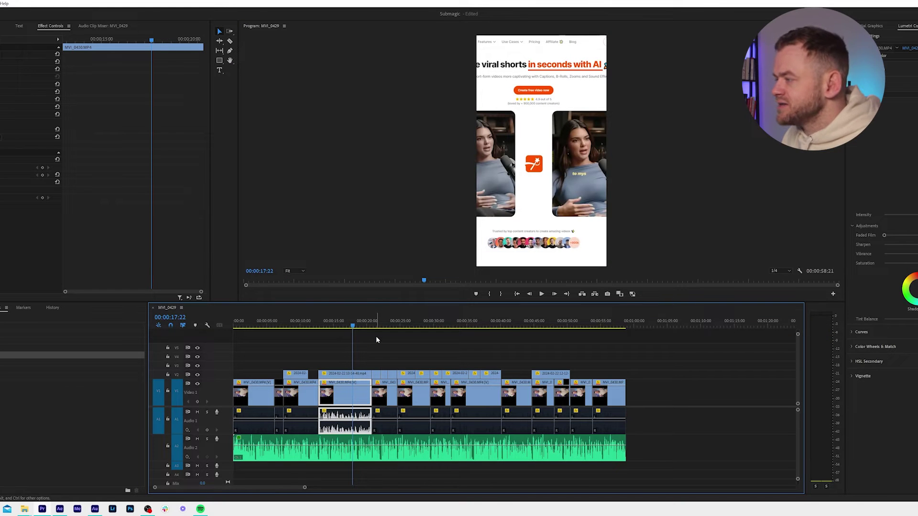
click(374, 327)
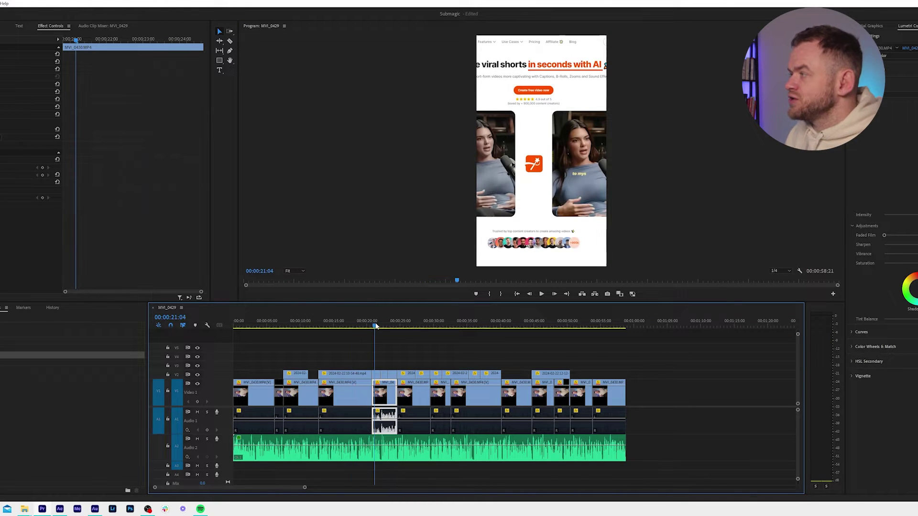
click(415, 326)
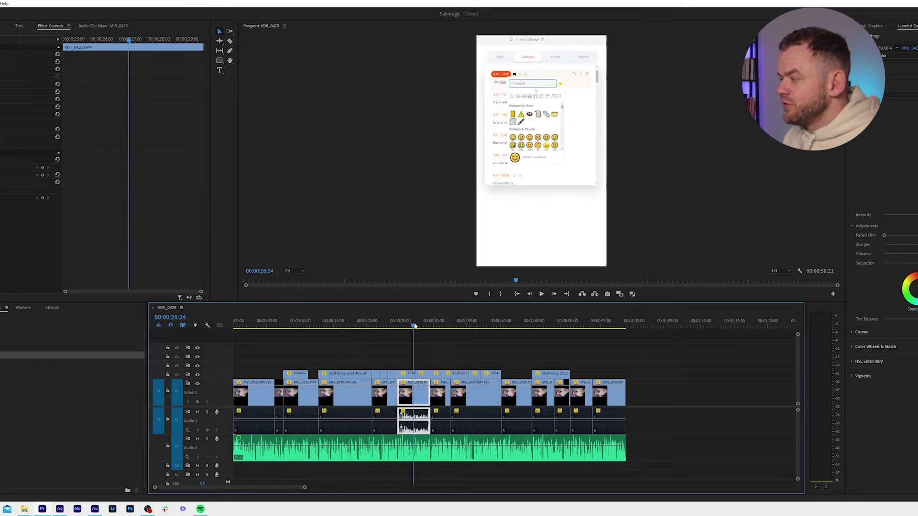
click(627, 351)
double_click(367, 461)
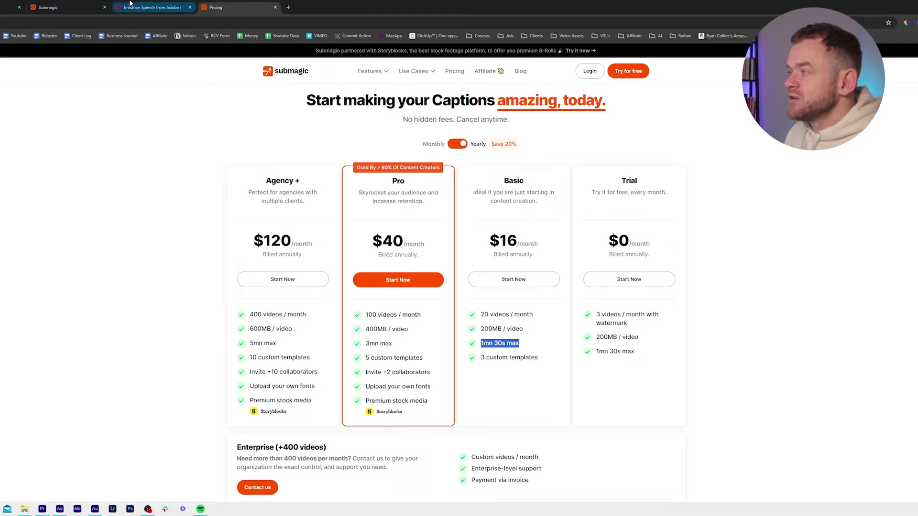
Step: Switch to Submagic in the browser, create a new project and upload the MVI_0429 video from the Submagic folder
click(146, 7)
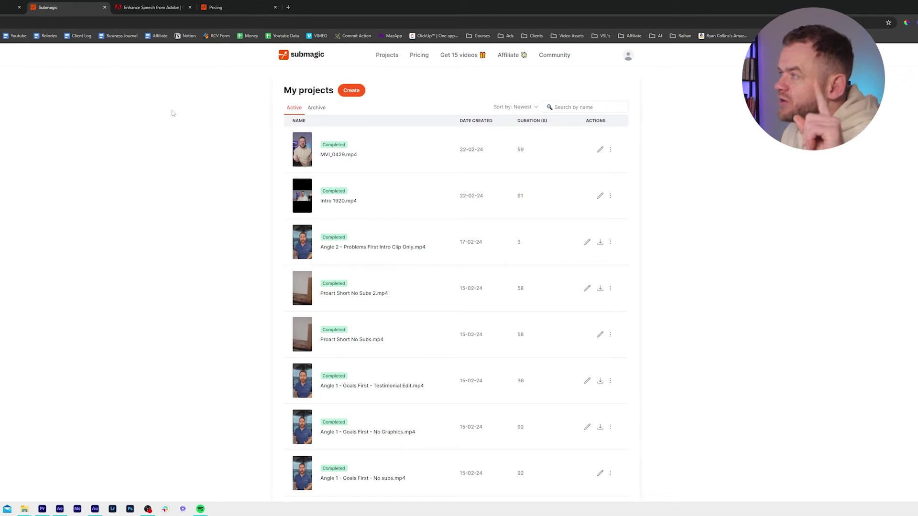
click(362, 91)
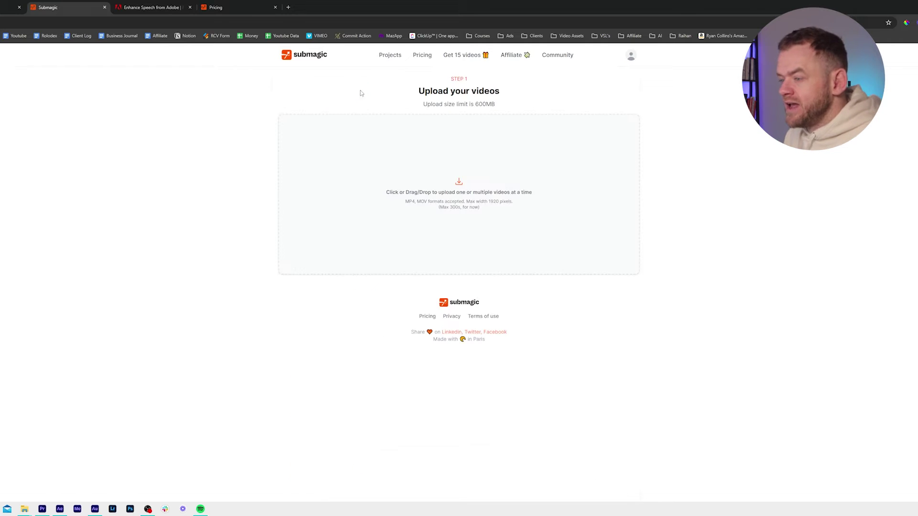
mouse_move(25, 512)
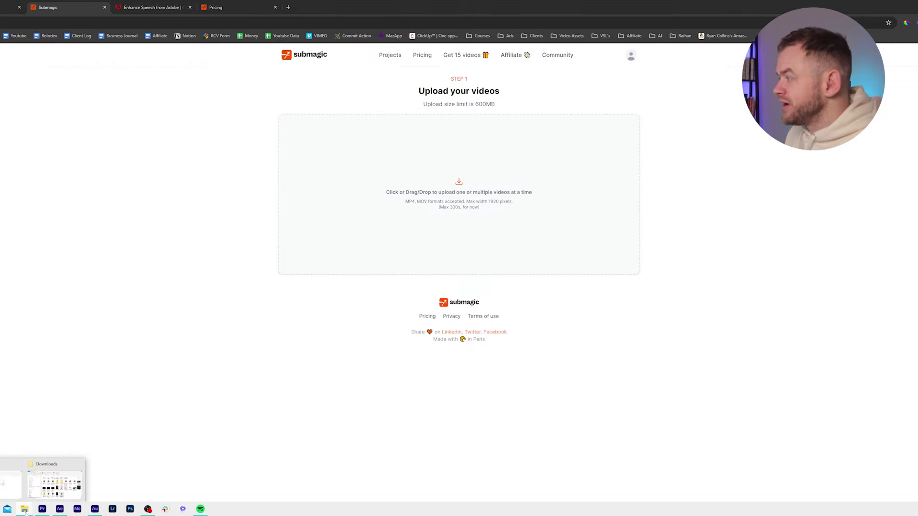
click(24, 495)
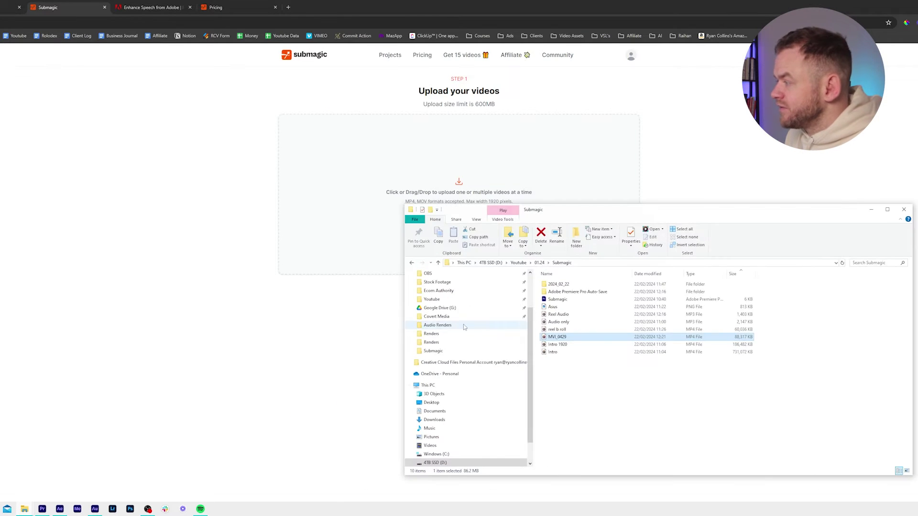
click(561, 338)
drag(562, 339, 368, 239)
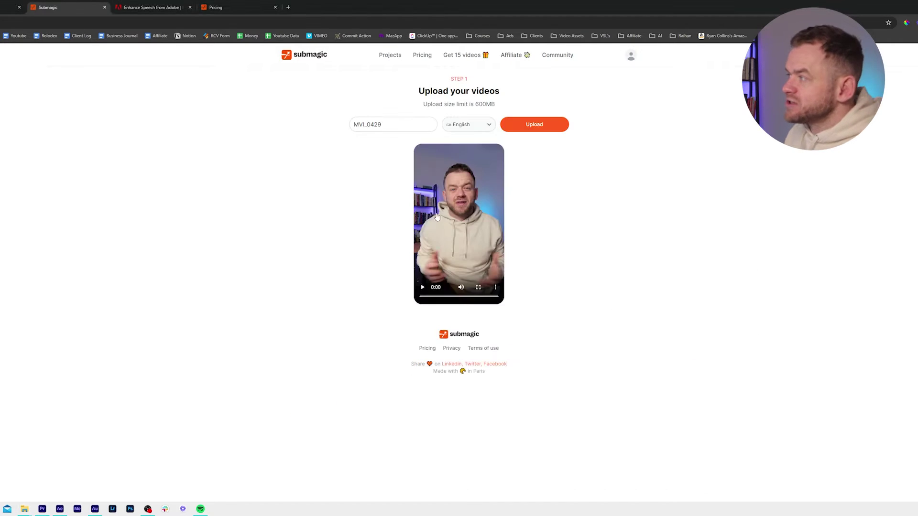
click(542, 129)
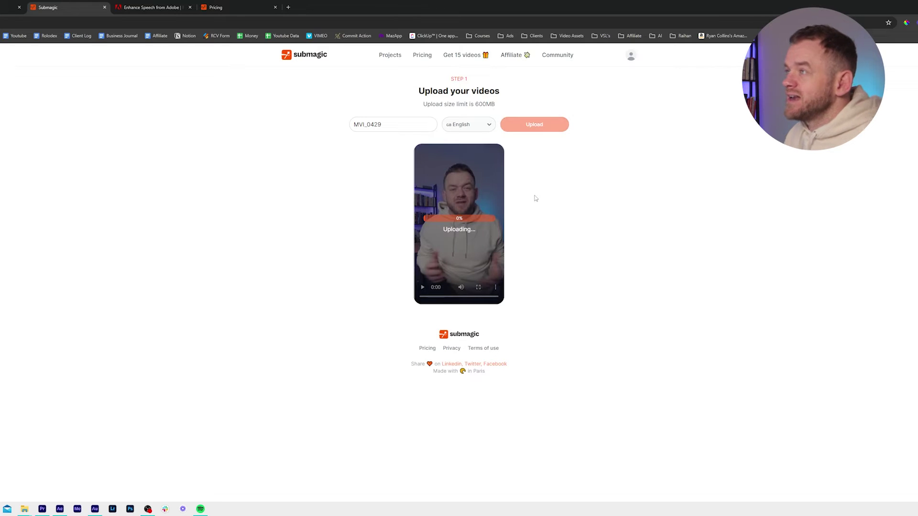
Step: Open the Submagic pricing page and examine the limits of the Trial and Basic plans
click(268, 7)
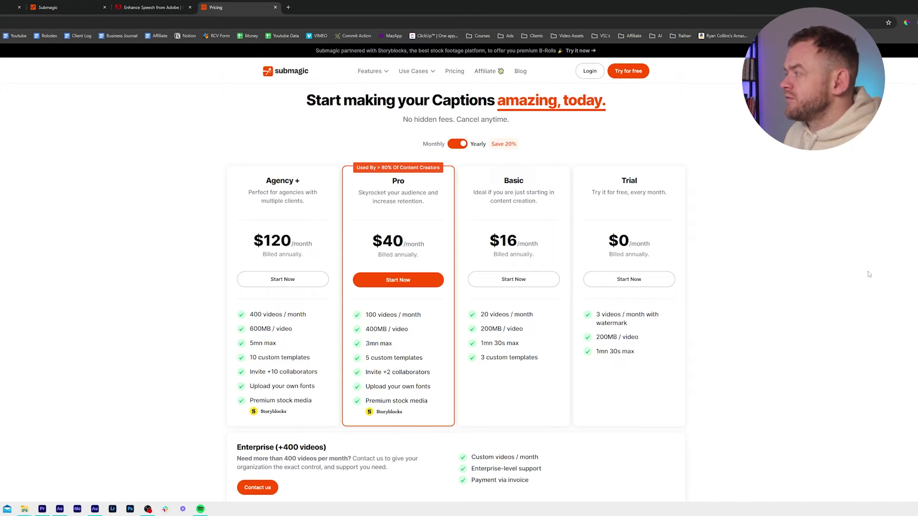
drag(620, 185, 638, 413)
click(766, 327)
scroll(680, 286, down, 2)
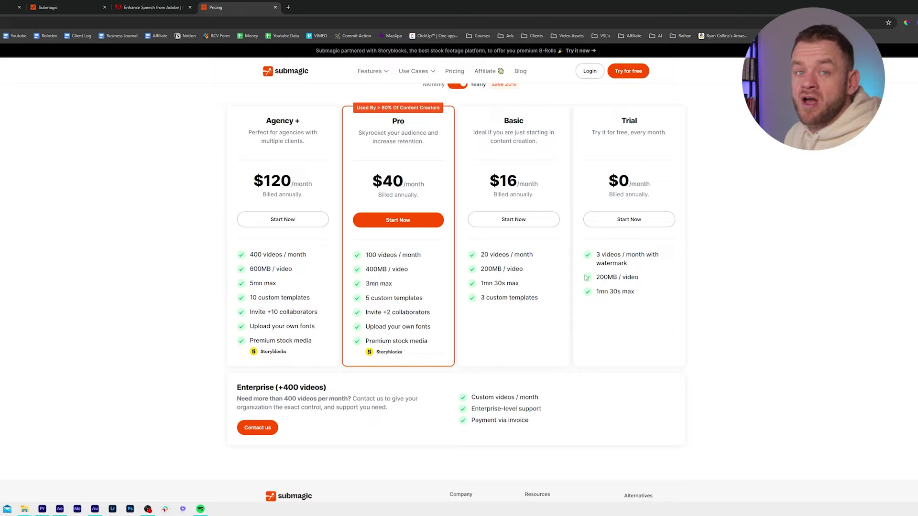
drag(594, 278, 664, 281)
click(664, 281)
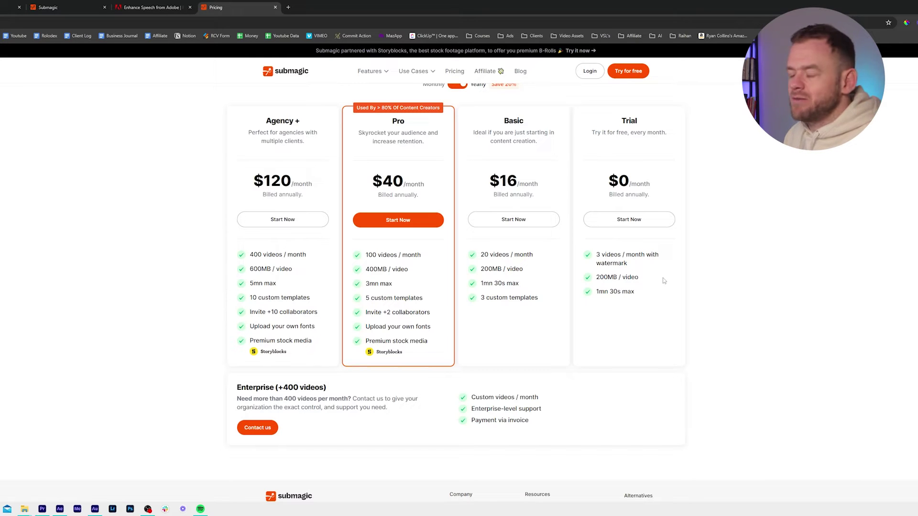
scroll(567, 255, up, 2)
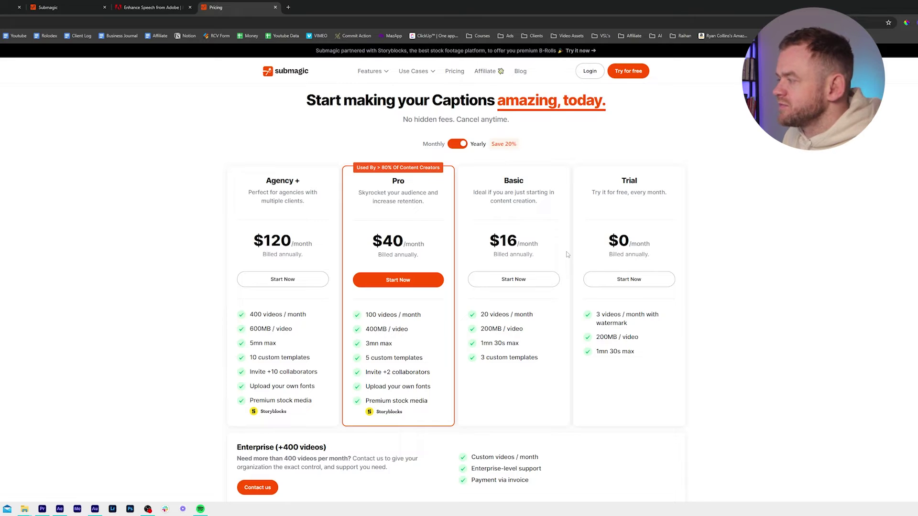
drag(496, 311, 528, 360)
click(537, 372)
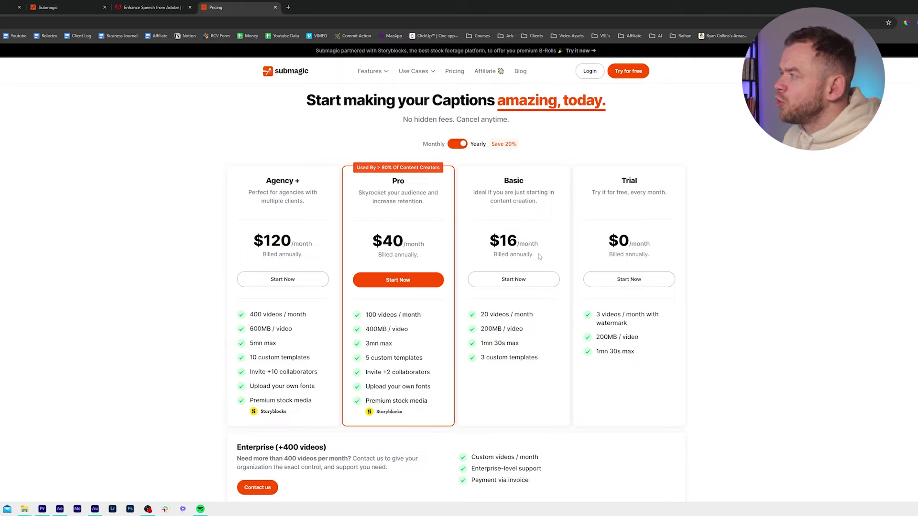
Step: Examine the Pro plan's features and show the plan prices with monthly billing
click(454, 148)
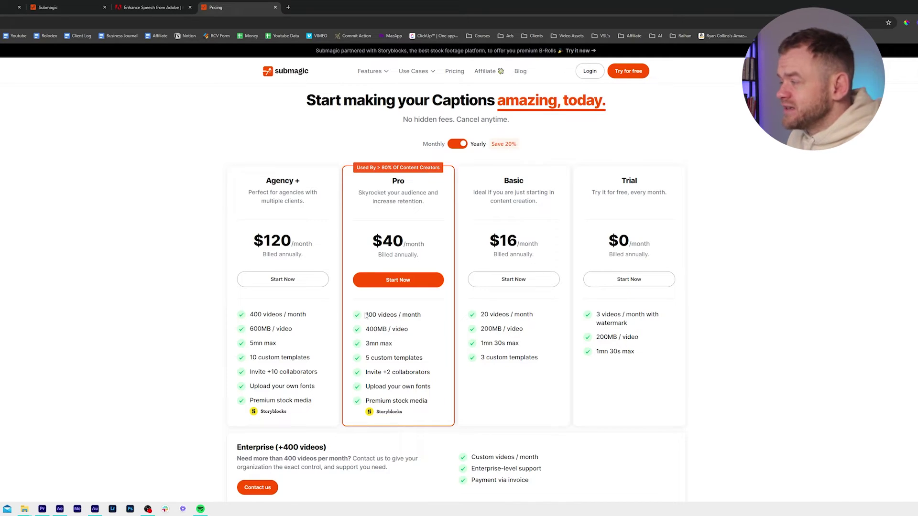
mouse_move(366, 329)
mouse_down()
mouse_move(419, 329)
mouse_move(365, 345)
mouse_up()
click(400, 353)
click(421, 345)
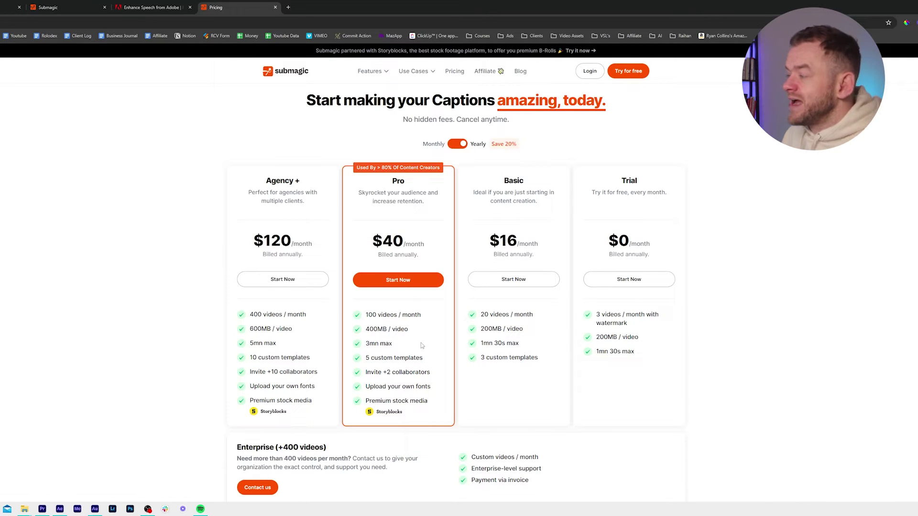
drag(413, 405, 366, 315)
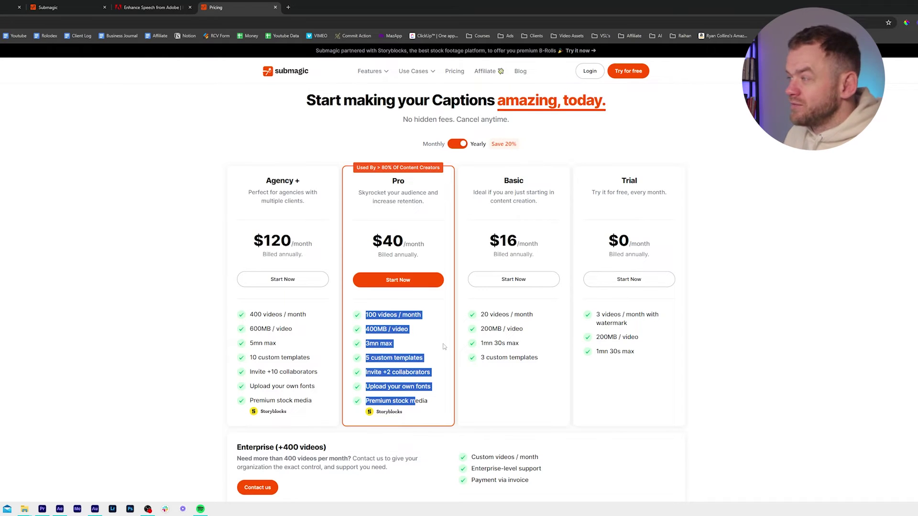
click(444, 346)
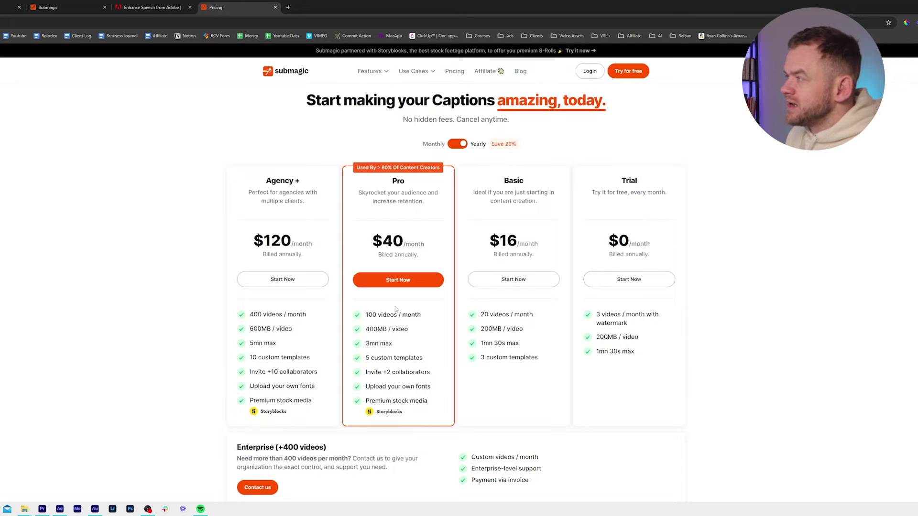
click(451, 145)
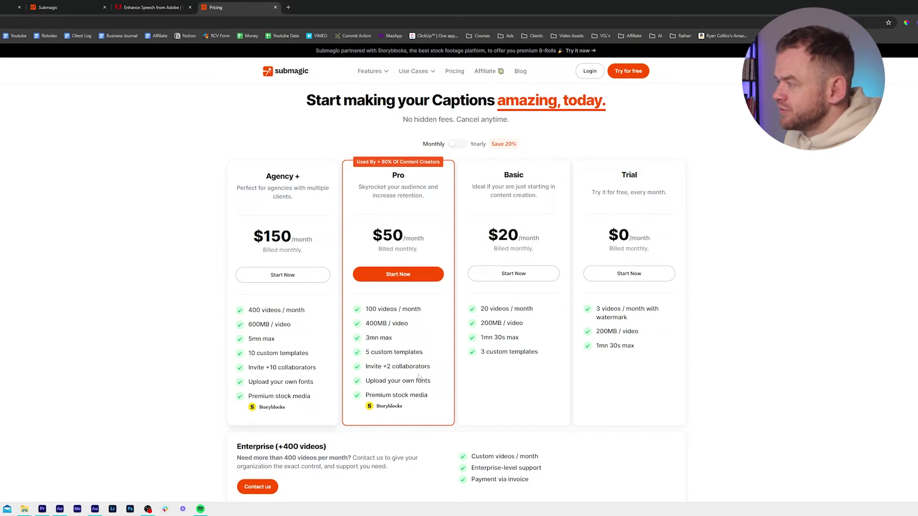
drag(436, 382, 361, 309)
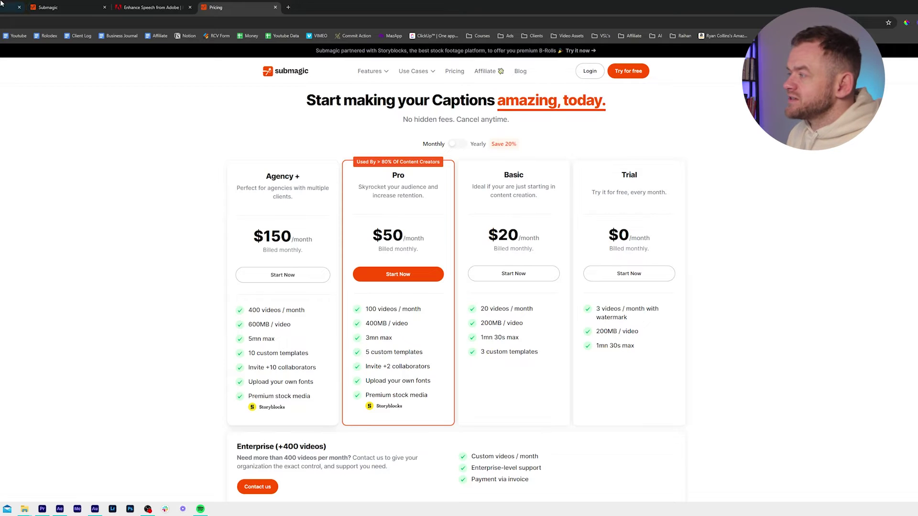
Step: Return to the MVI_0429 project and try the Hormozi 1 and Devin caption themes, playing the video with Devin
click(48, 7)
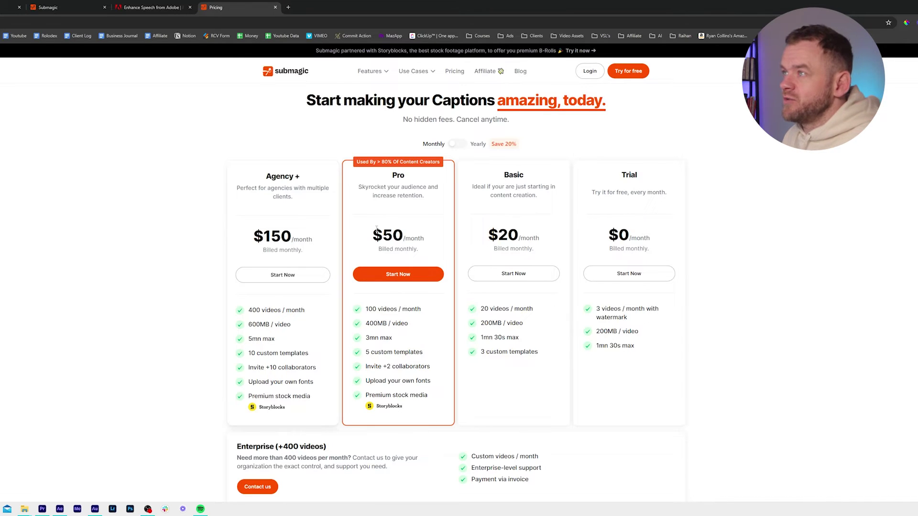
click(50, 5)
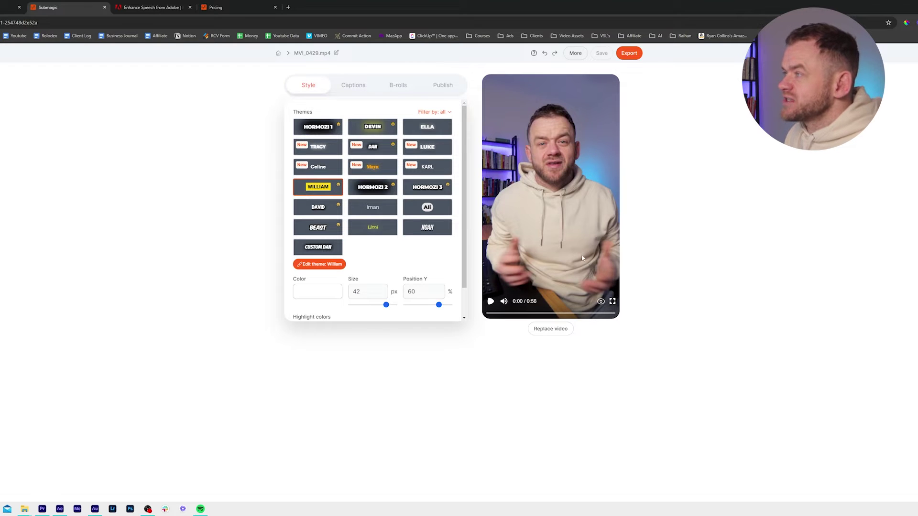
click(308, 125)
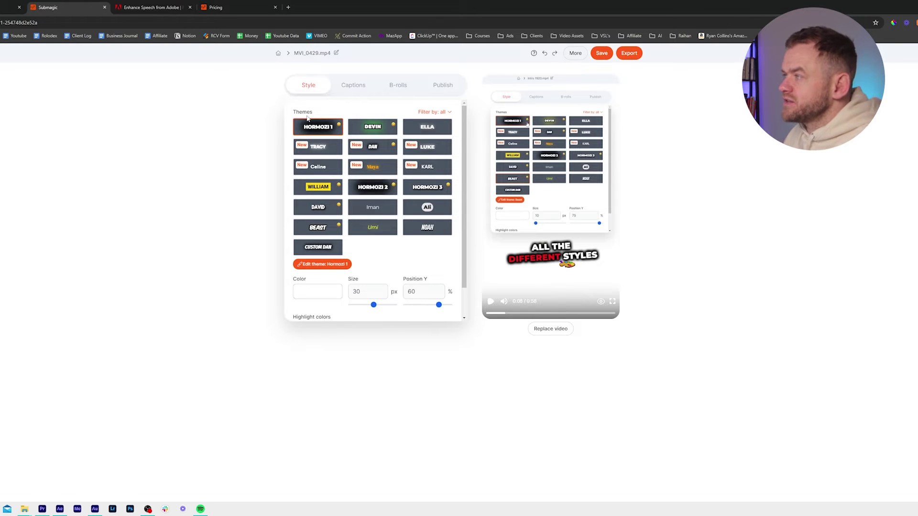
click(382, 132)
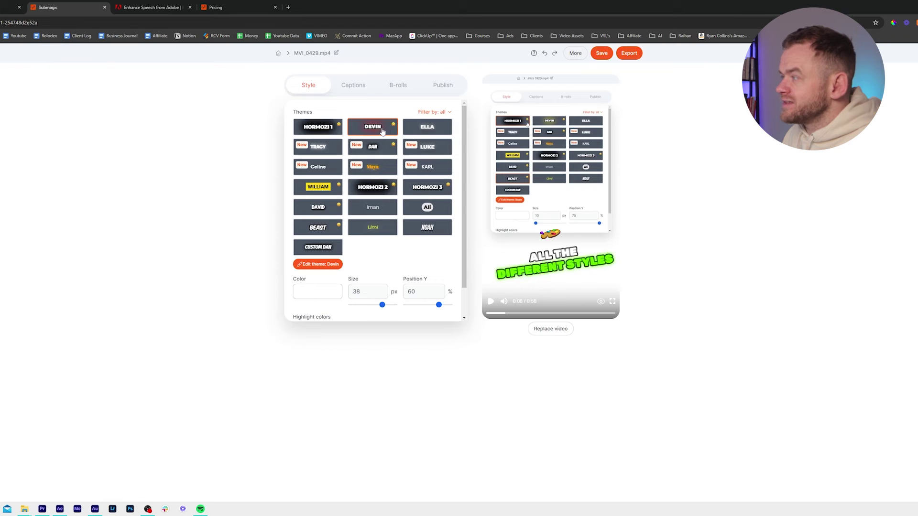
click(491, 302)
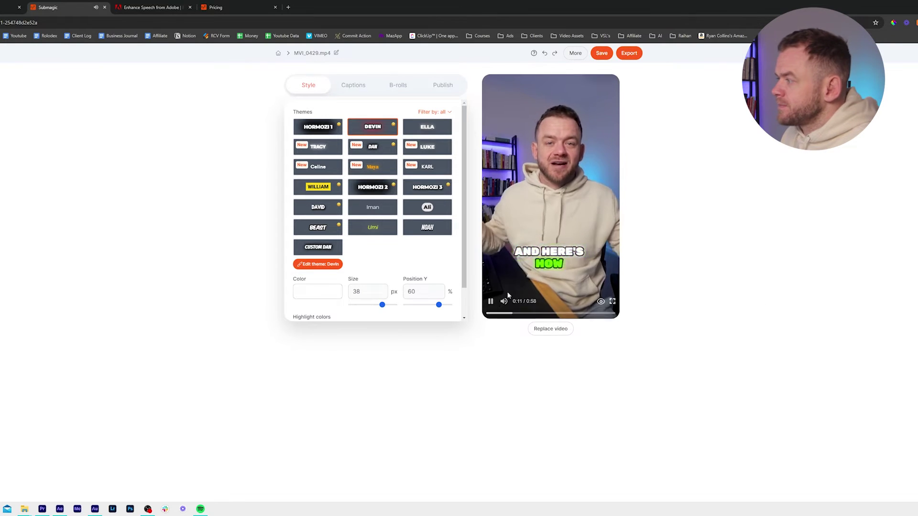
click(492, 302)
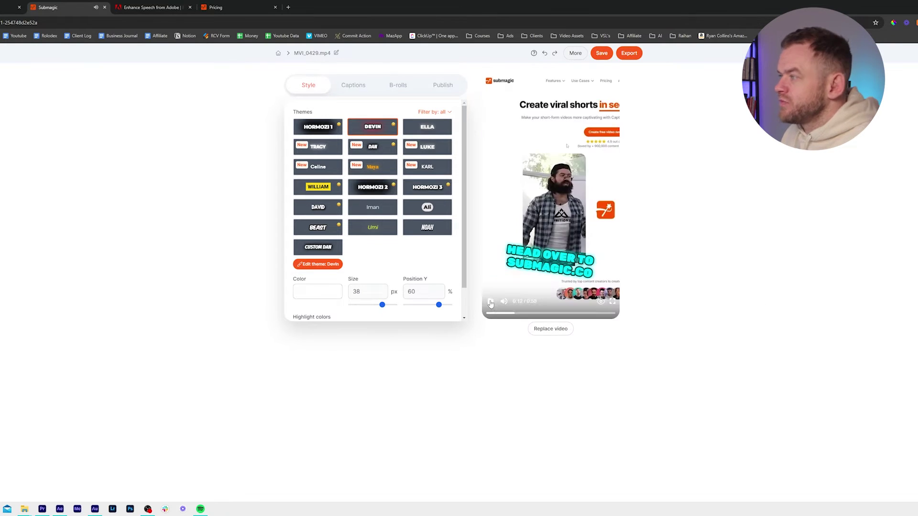
Step: Try the William caption theme, apply the David theme instead and play the video with it
click(324, 191)
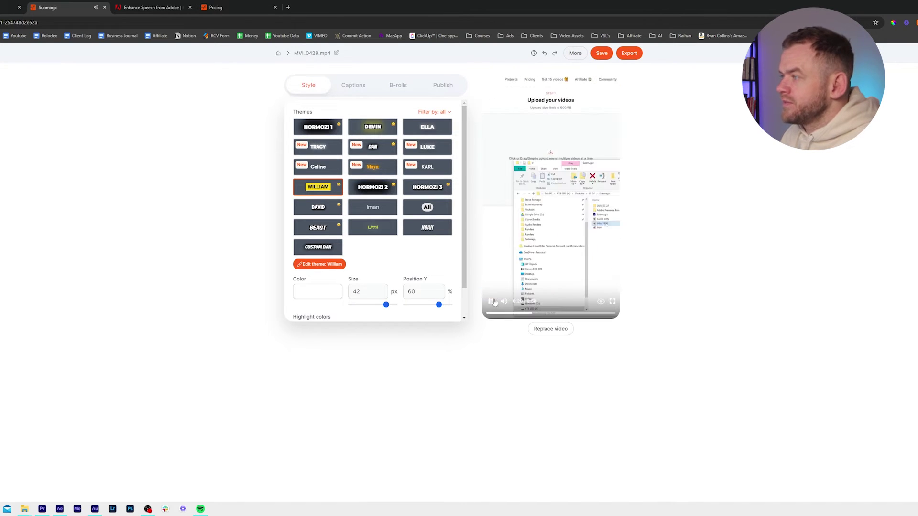
click(328, 210)
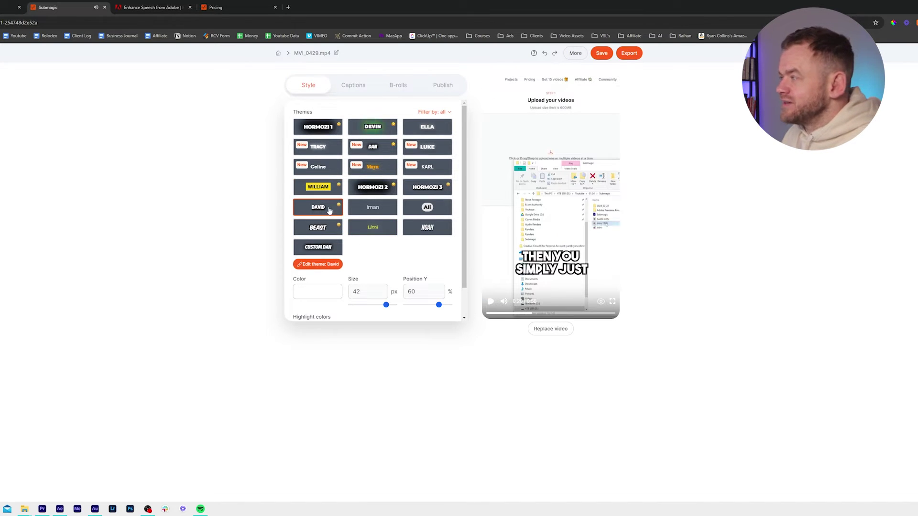
click(491, 302)
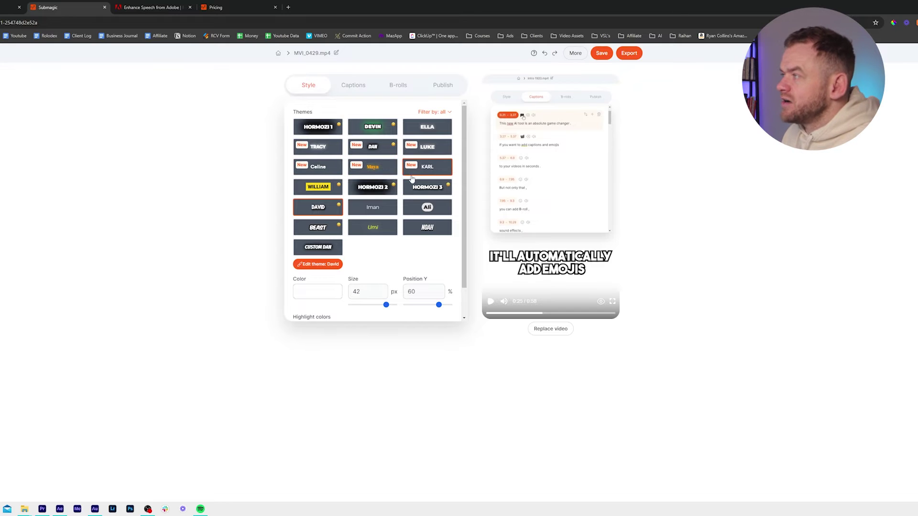
Step: Edit the David theme with a 31 px font size, trying a vertical caption position of 52% and returning it to 60%
click(324, 266)
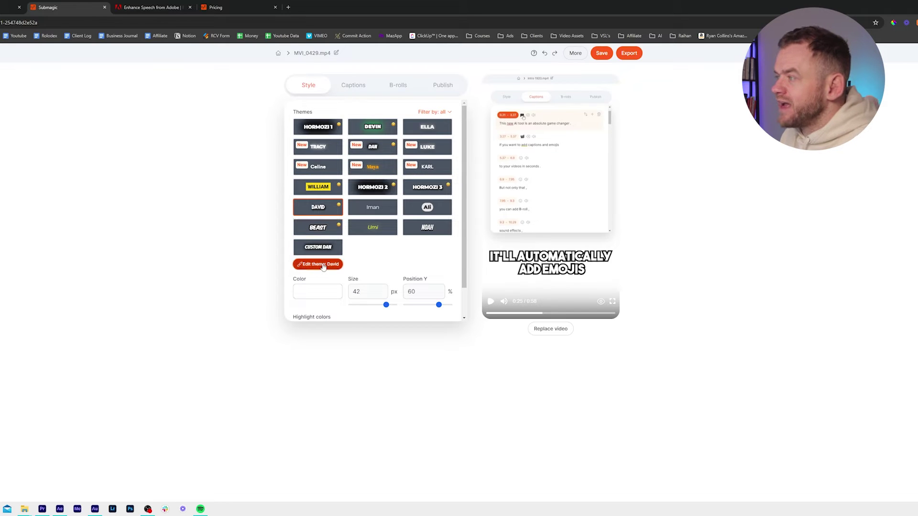
scroll(383, 158, down, 1)
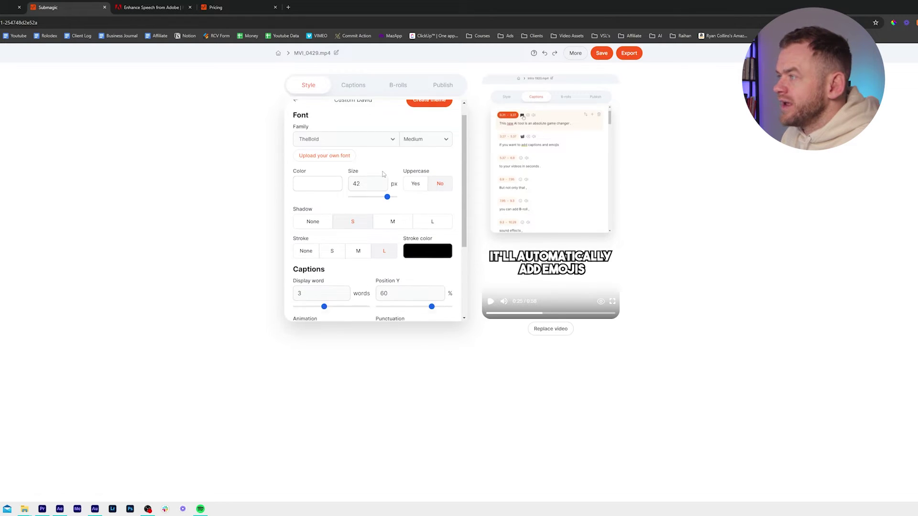
drag(388, 153, 378, 157)
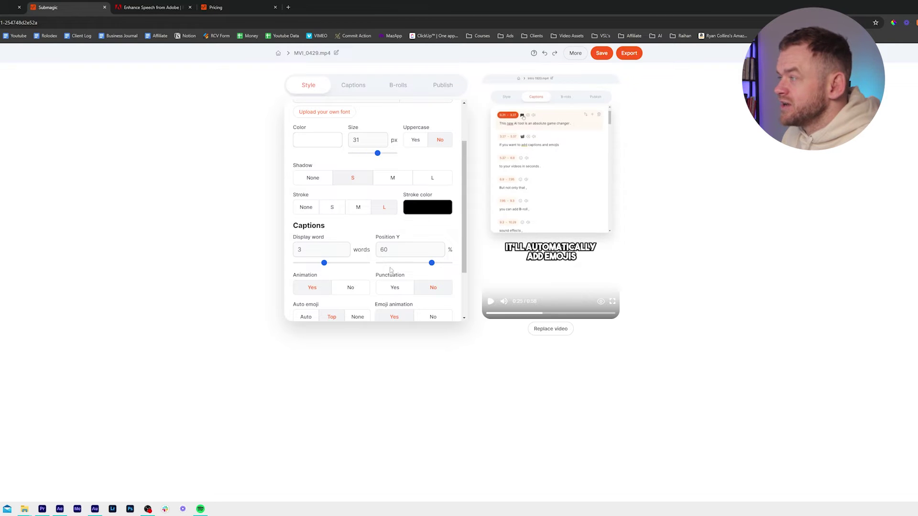
mouse_move(431, 265)
mouse_down()
mouse_move(410, 268)
mouse_move(425, 268)
mouse_up()
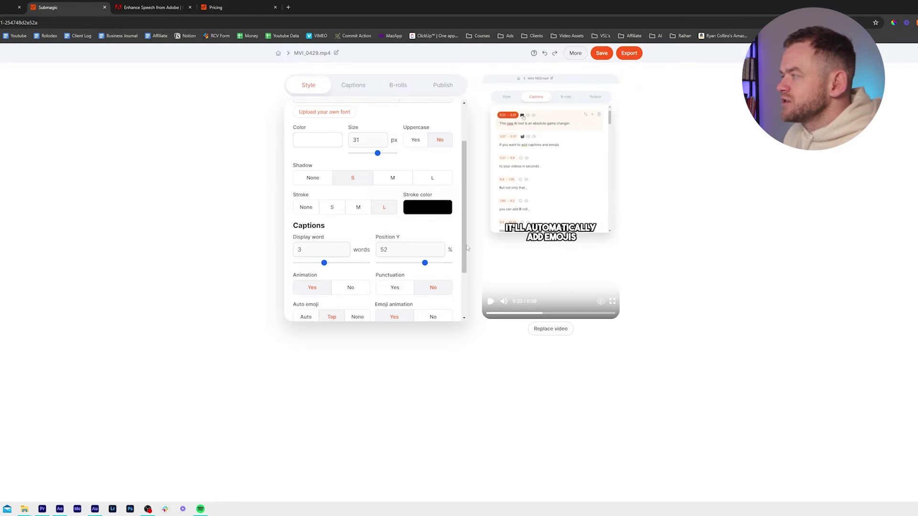
mouse_move(425, 263)
mouse_down()
mouse_move(416, 263)
mouse_move(433, 264)
mouse_up()
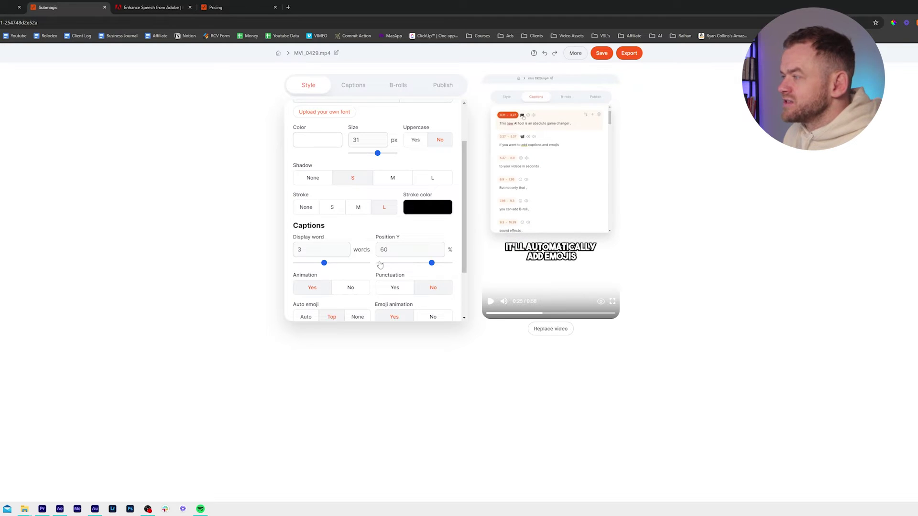
Step: Set the David theme's auto emoji option to Auto and play the video from the start with it
mouse_move(325, 264)
mouse_down()
mouse_move(364, 264)
mouse_move(318, 264)
mouse_move(330, 264)
mouse_up()
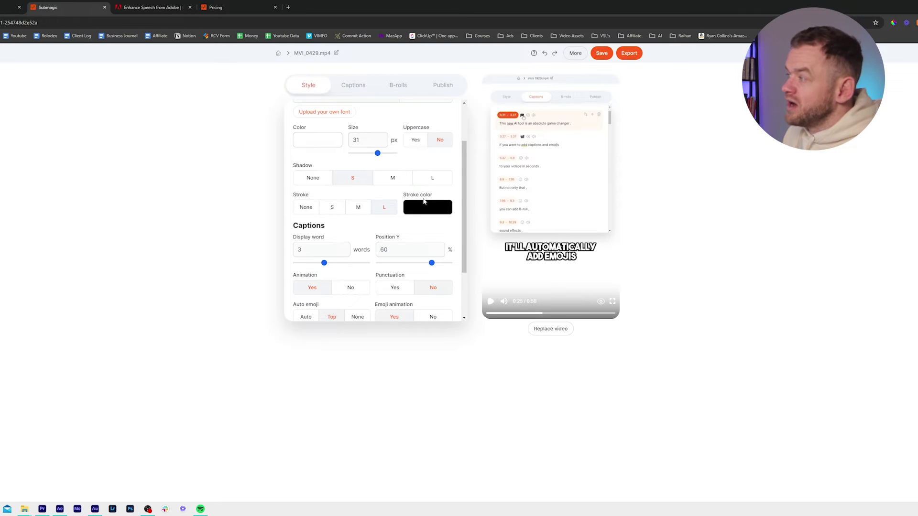
scroll(399, 234, down, 3)
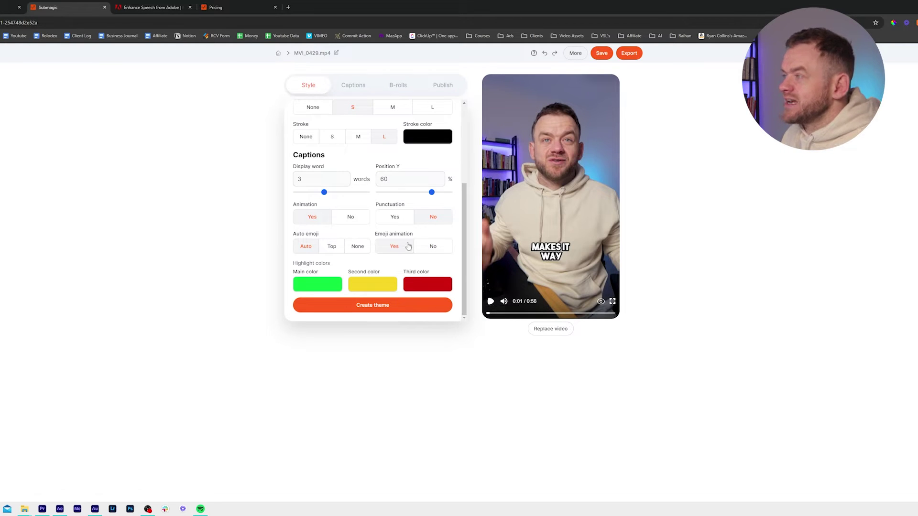
click(491, 302)
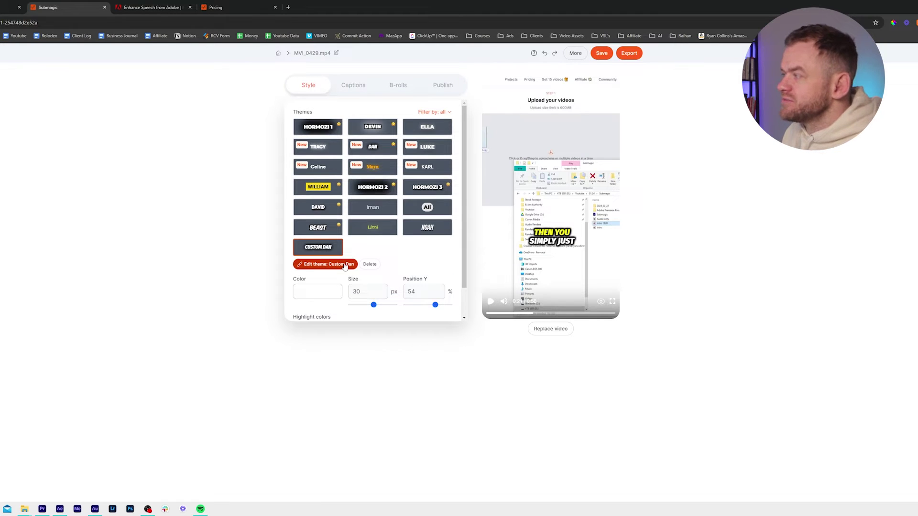
Step: Edit the Custom Dan theme with auto emoji set to Auto, 5 display words and a 62% vertical position, playing the video to check
click(345, 266)
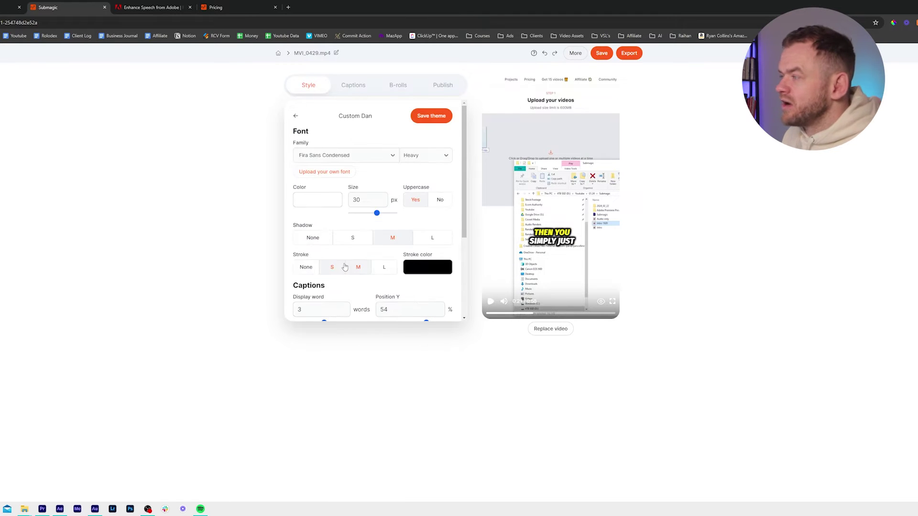
scroll(398, 276, down, 3)
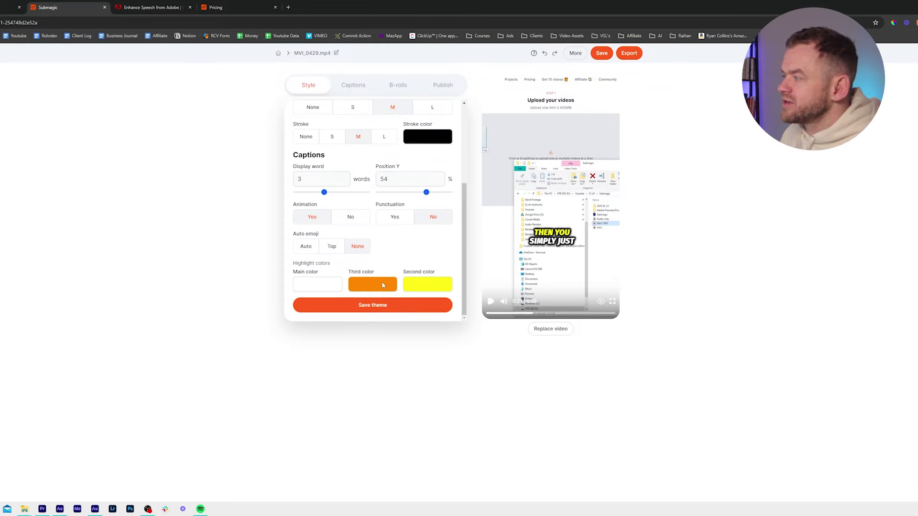
click(490, 302)
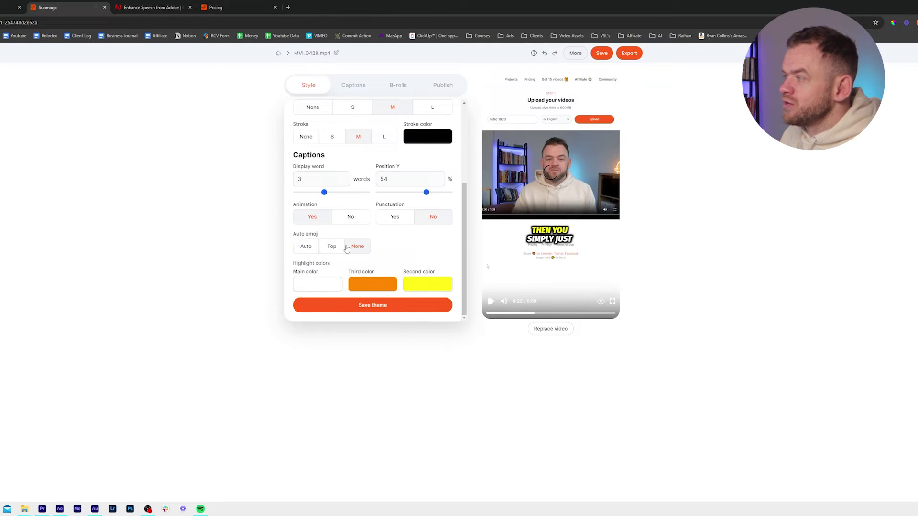
click(306, 246)
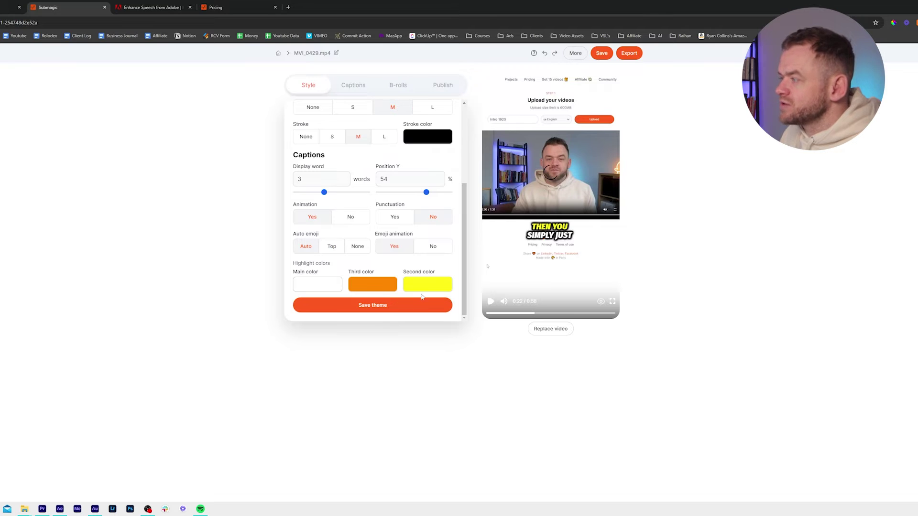
click(491, 302)
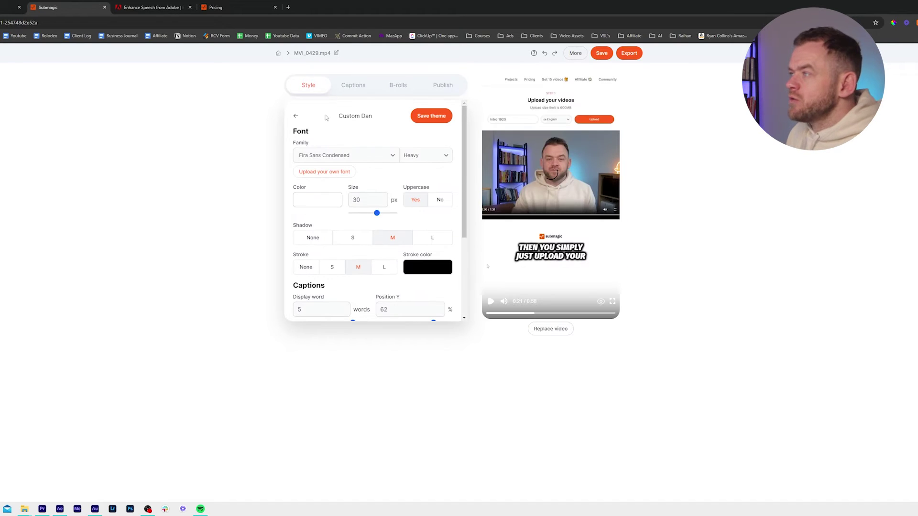
Step: Open the caption list, play the video's opening and replace the first caption's camera emoji with a robot emoji
click(343, 91)
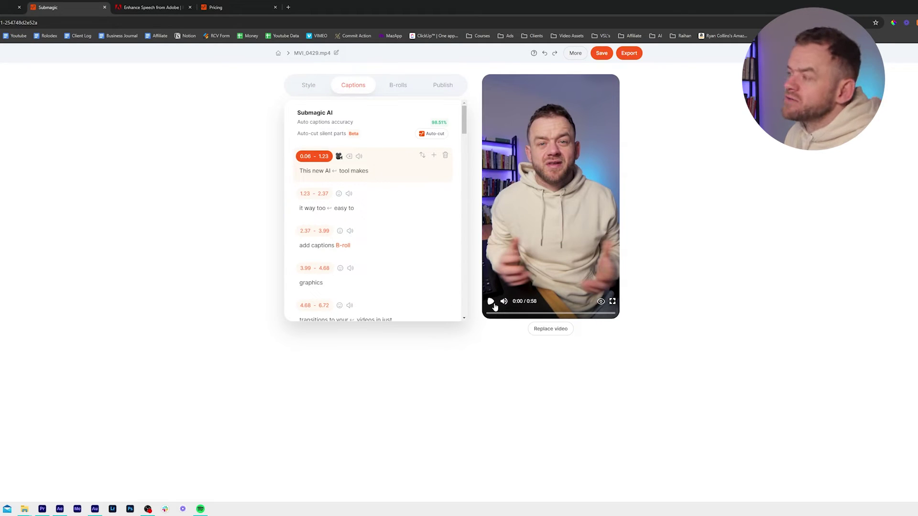
click(491, 302)
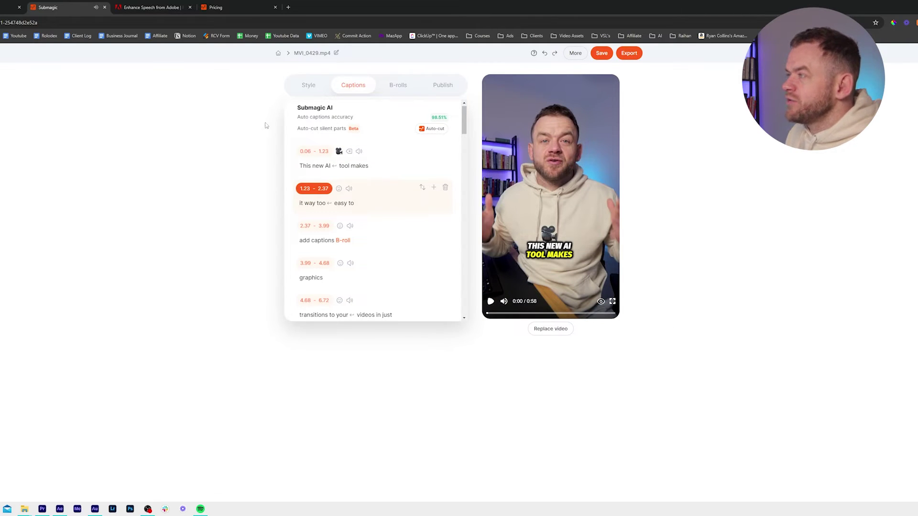
click(339, 151)
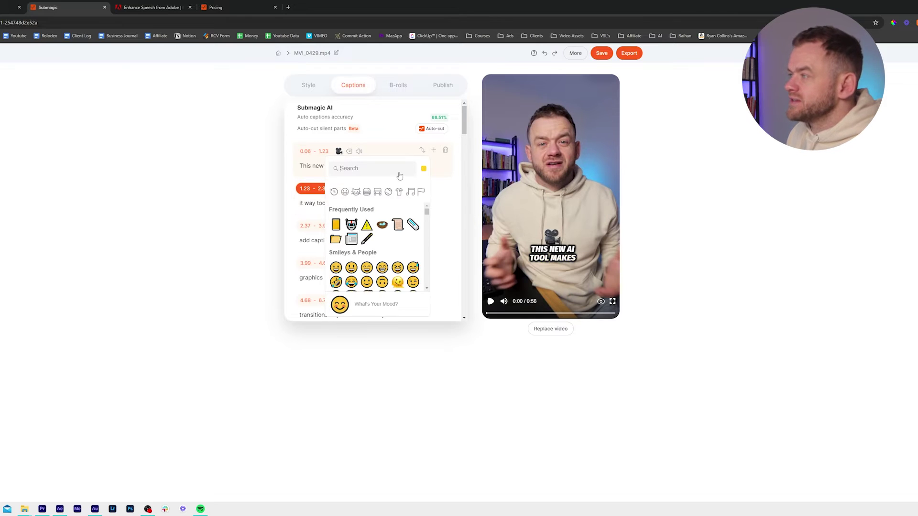
text(robot)
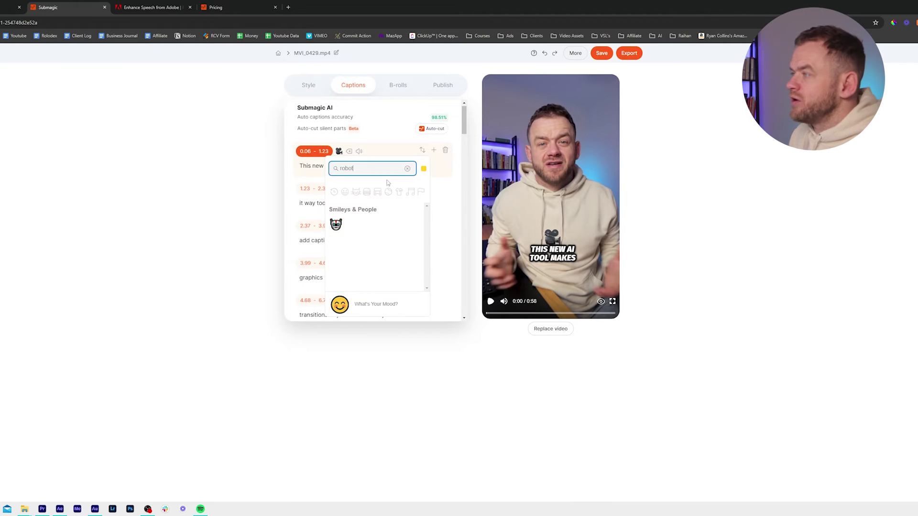
click(336, 225)
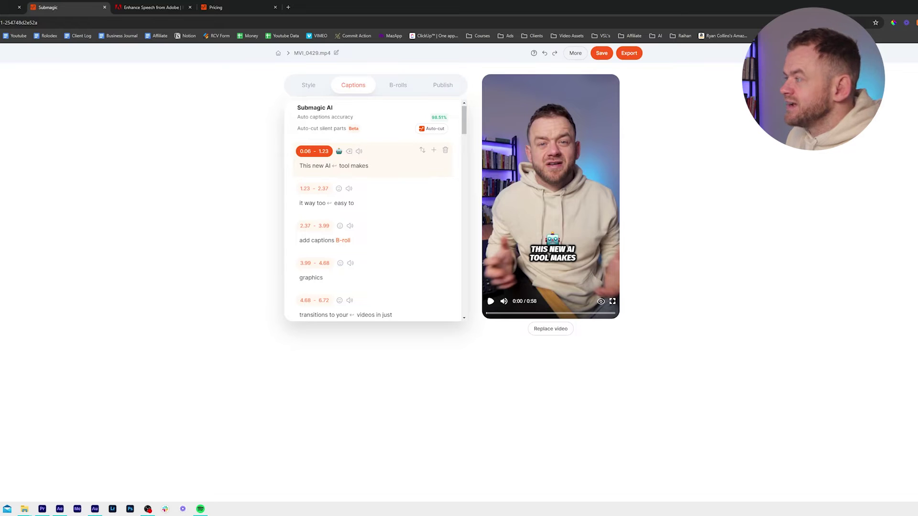
Step: Add a comma after "captions" in the third caption with a line break before "B-roll", and give the "graphics" caption a pen emoji
click(556, 241)
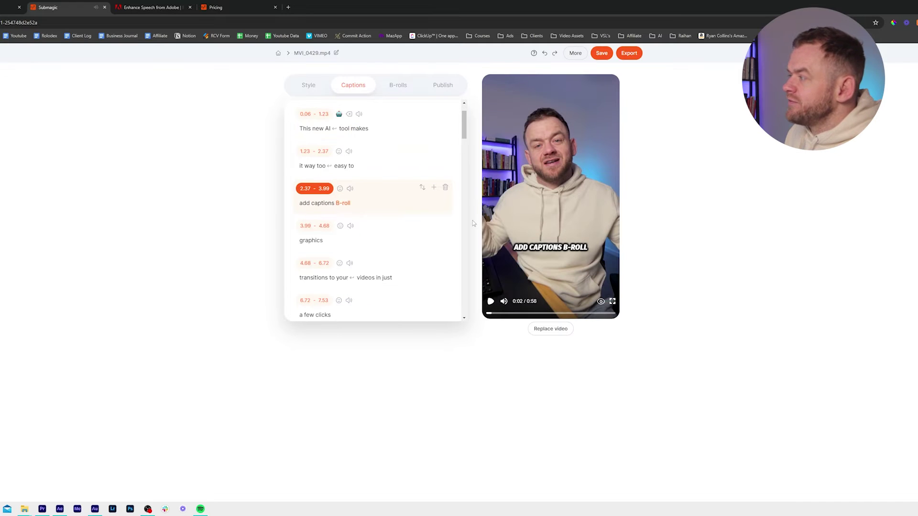
click(334, 207)
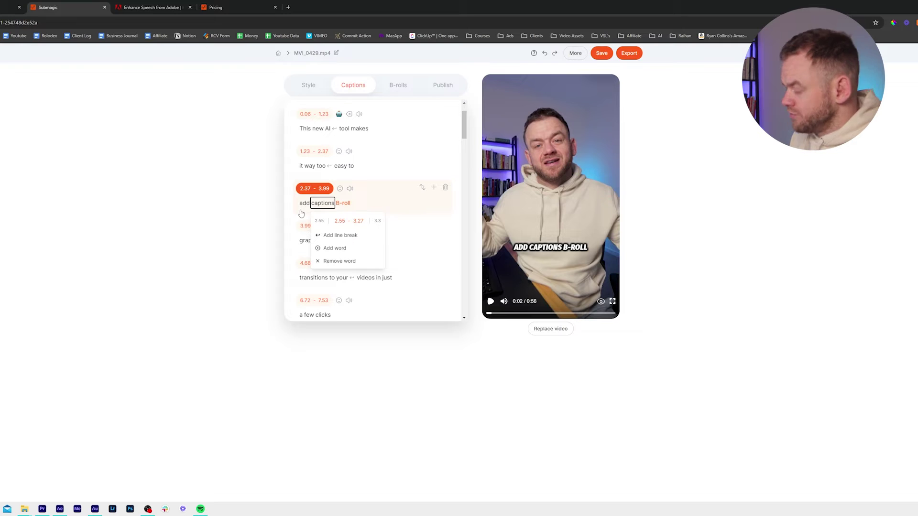
text(,)
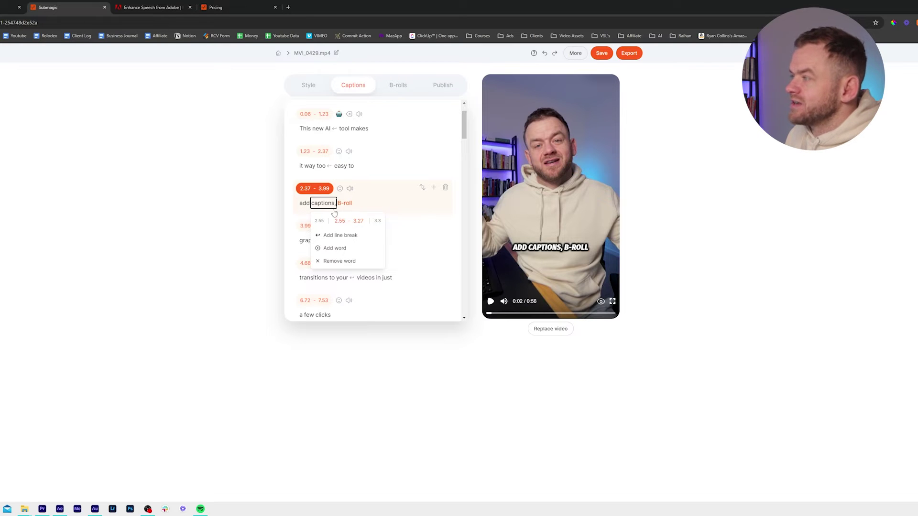
click(366, 235)
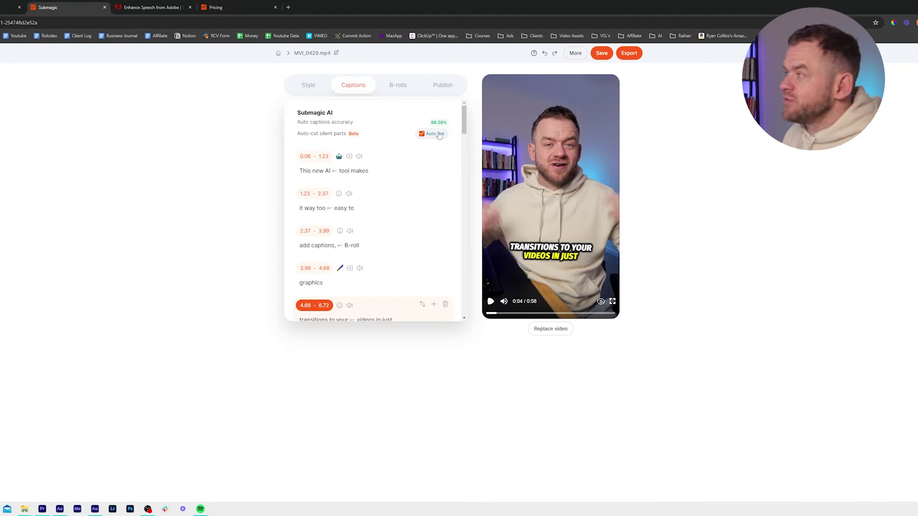
Step: Try to cut the video's silent parts automatically
click(437, 134)
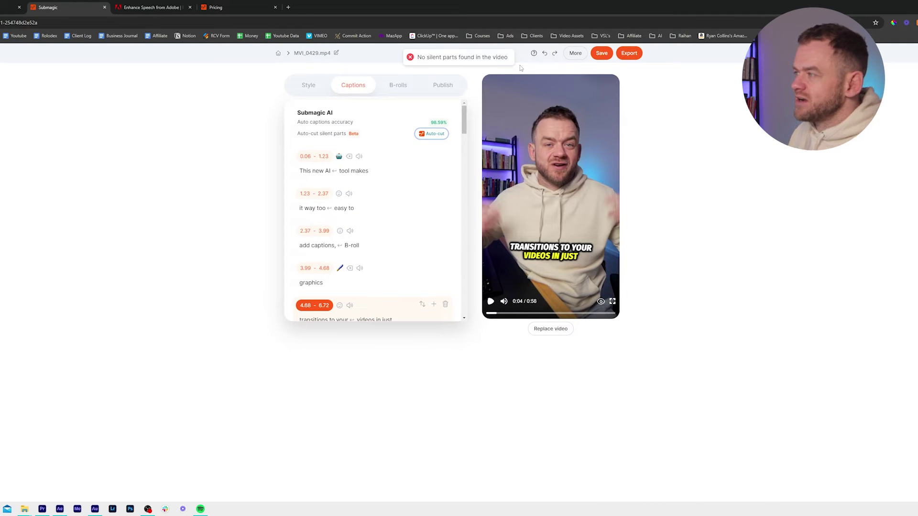
click(405, 179)
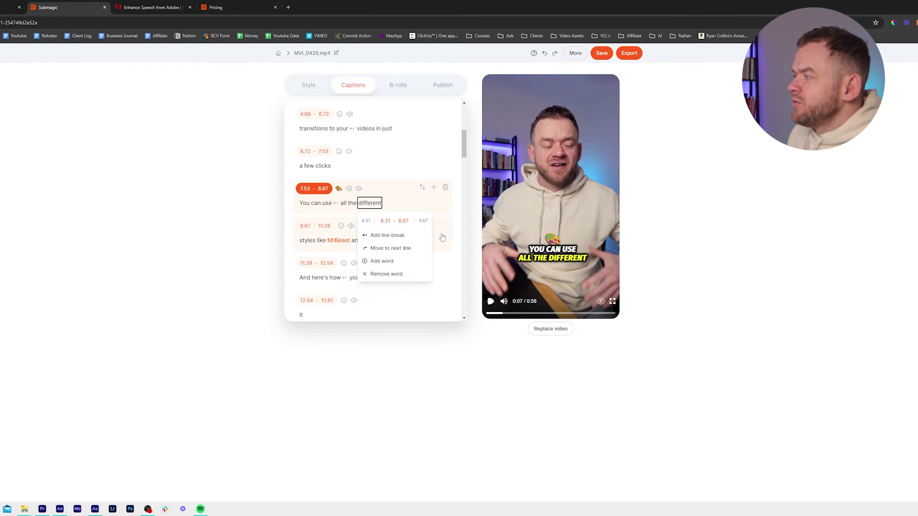
Step: Append "styles" to the "You can use all the different" caption and remove that word from the start of the following caption
text(styles)
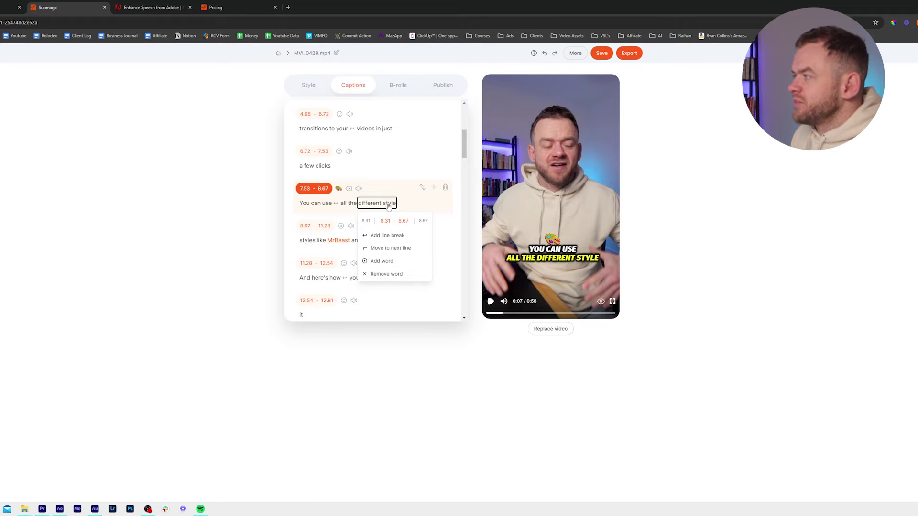
click(312, 241)
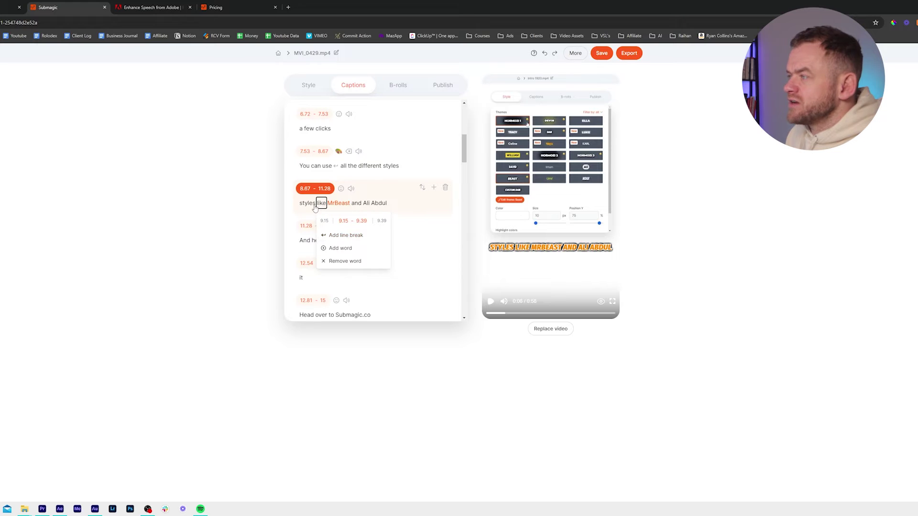
key(BackSpace)
key(BackSpace)
key(BackSpace)
key(BackSpace)
key(BackSpace)
key(BackSpace)
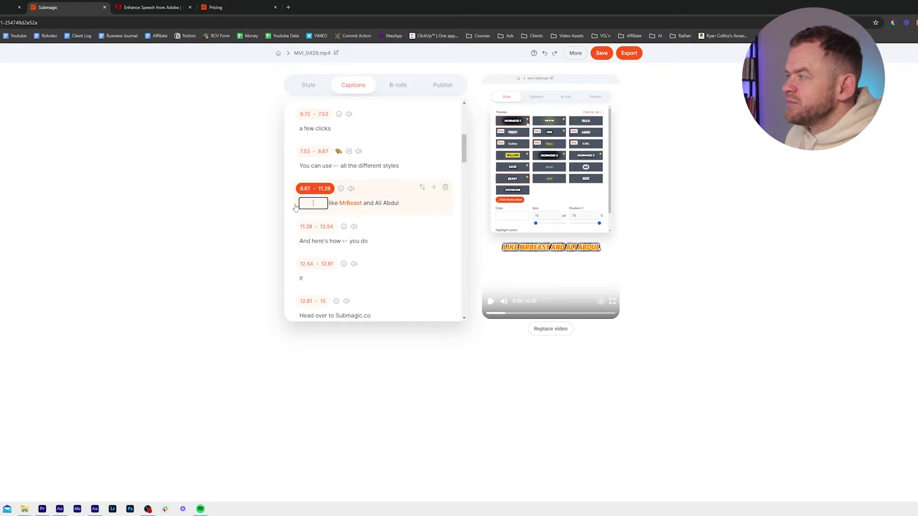
click(686, 236)
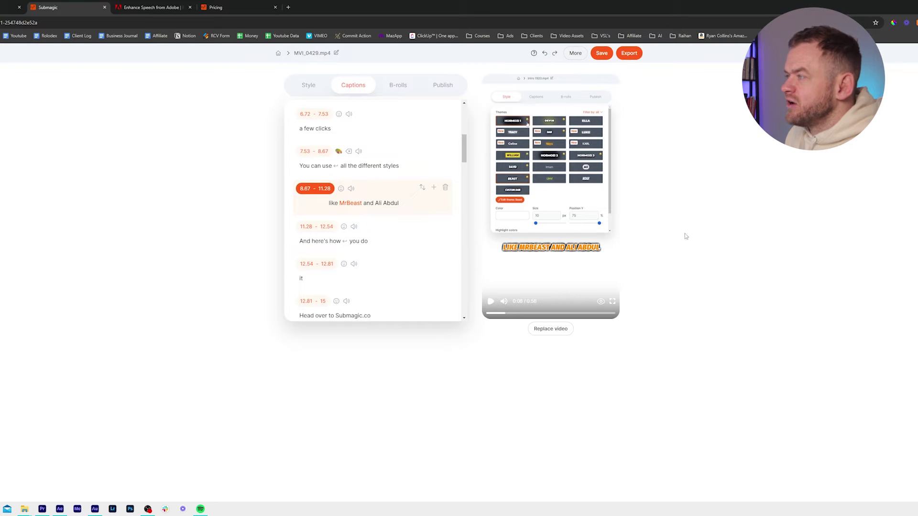
click(313, 204)
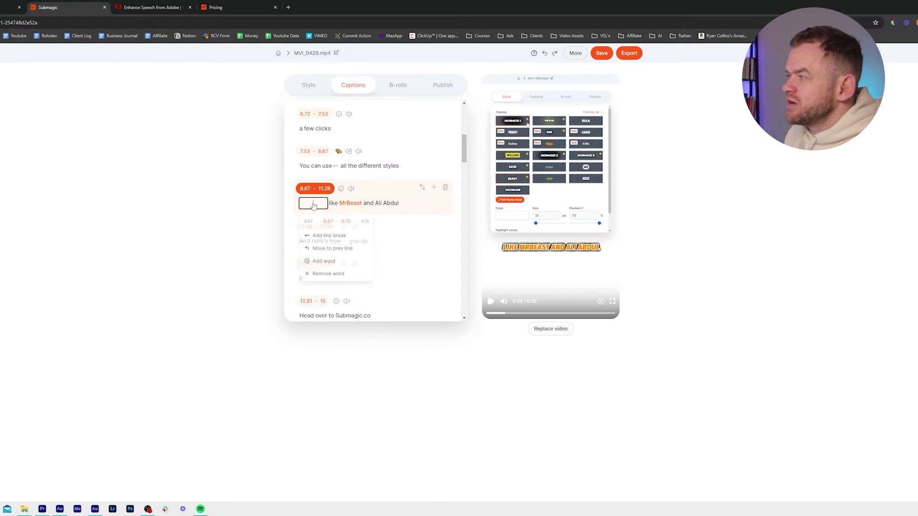
click(336, 273)
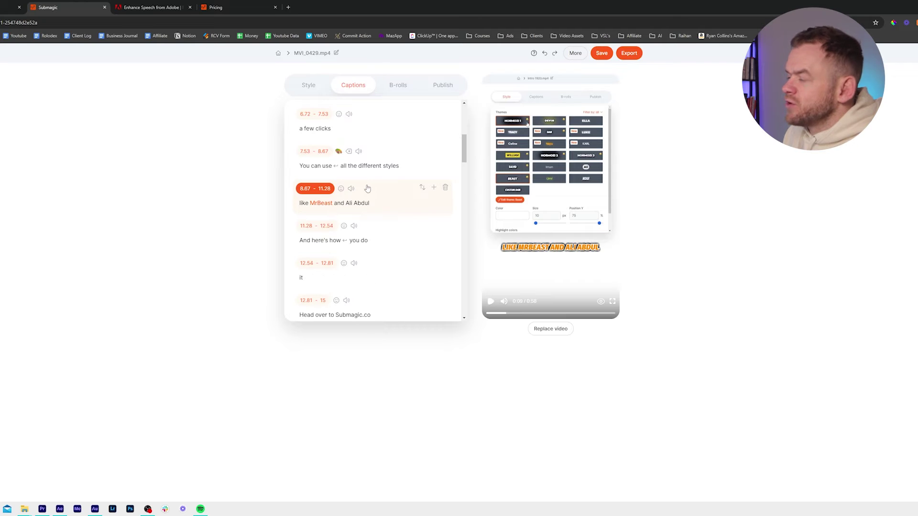
Step: Start the "like MrBeast" caption at 9.1, extend the preceding caption's end to 9.1, and play the video to check the timing
click(491, 302)
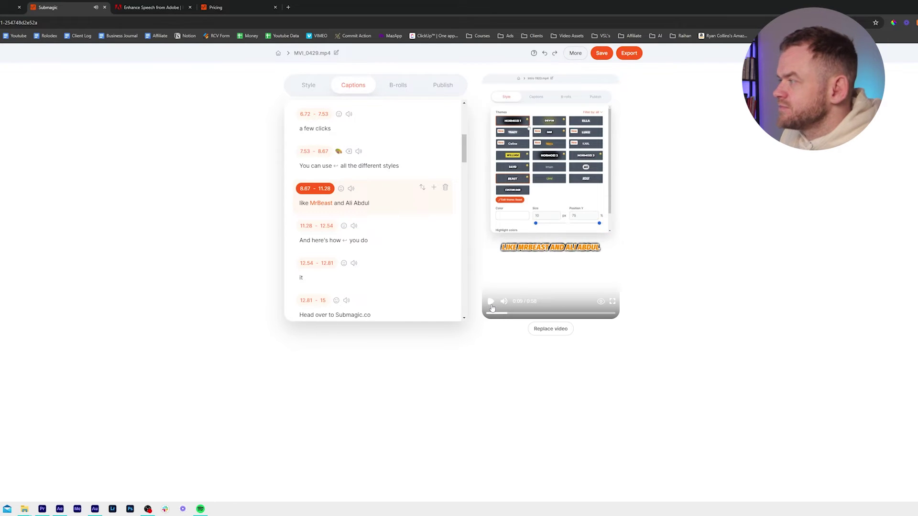
click(309, 189)
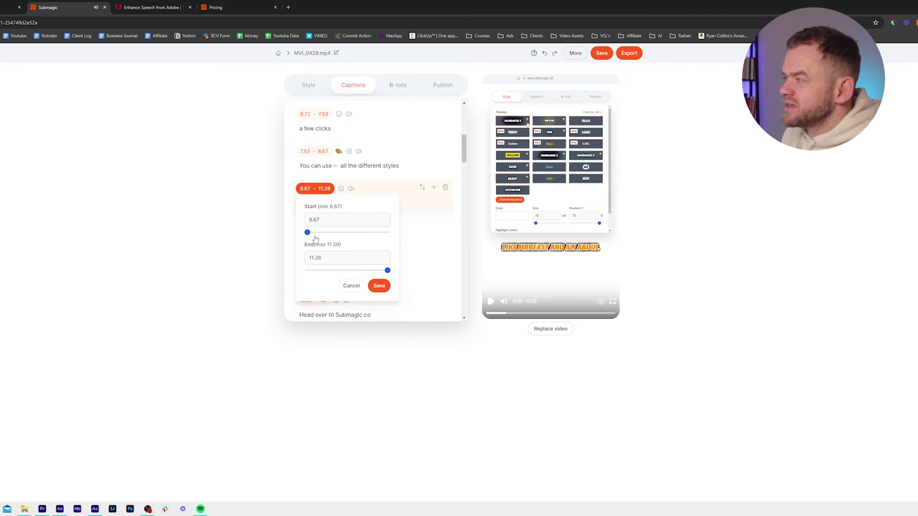
drag(307, 232, 320, 233)
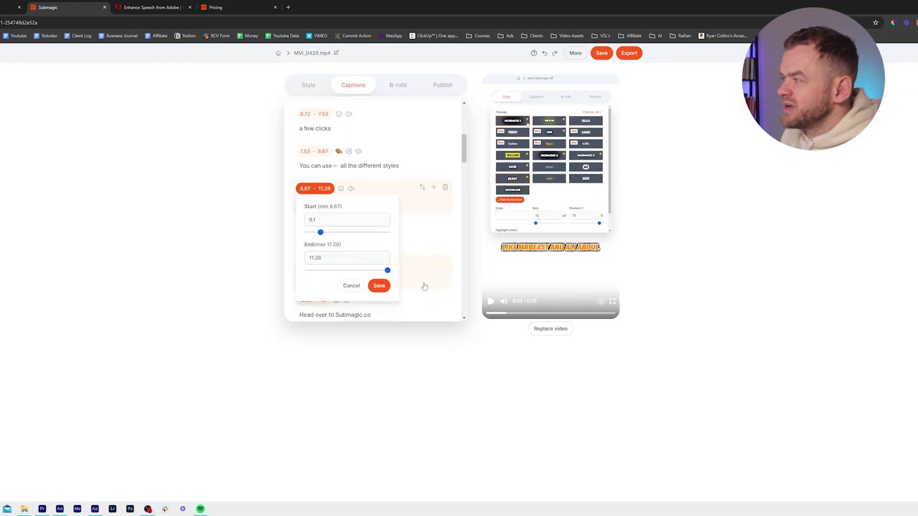
click(379, 285)
click(323, 152)
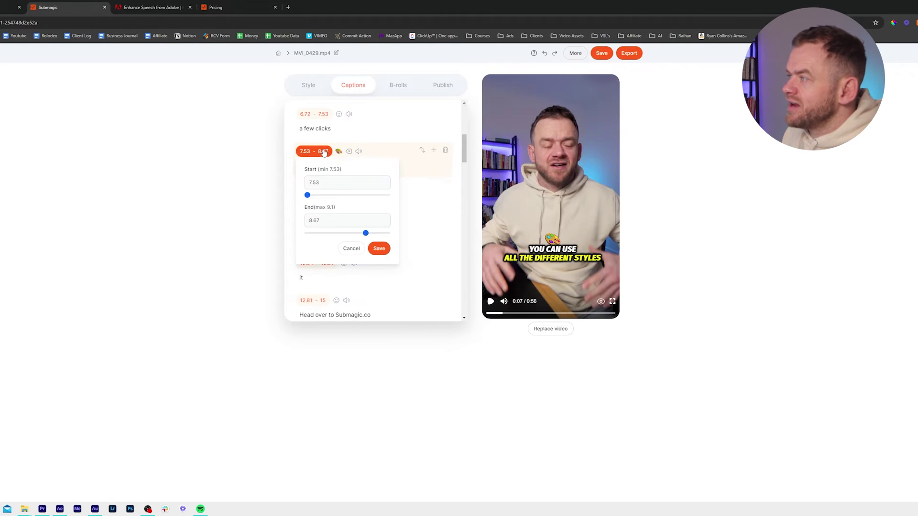
drag(370, 237, 458, 250)
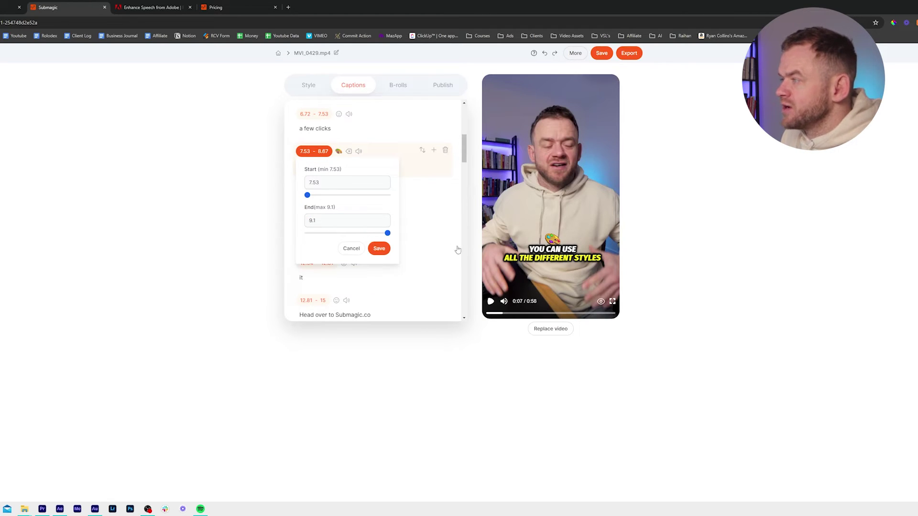
click(379, 248)
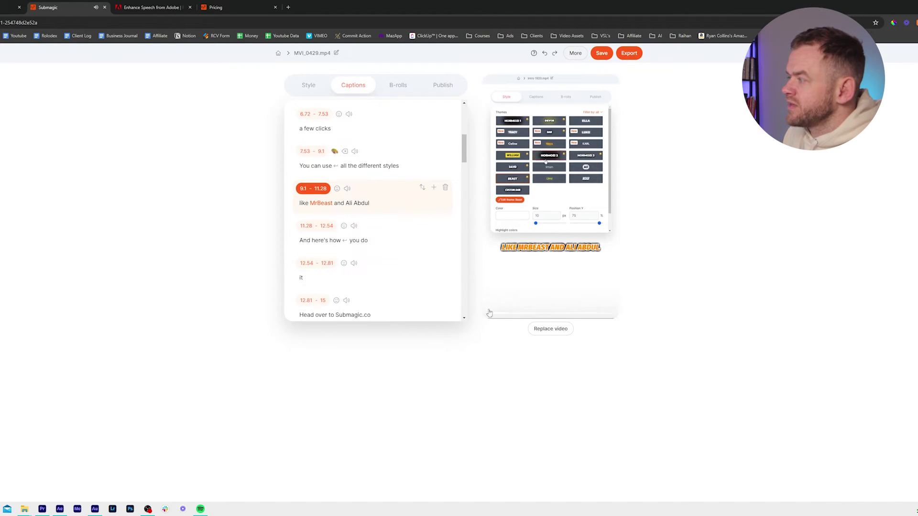
click(550, 235)
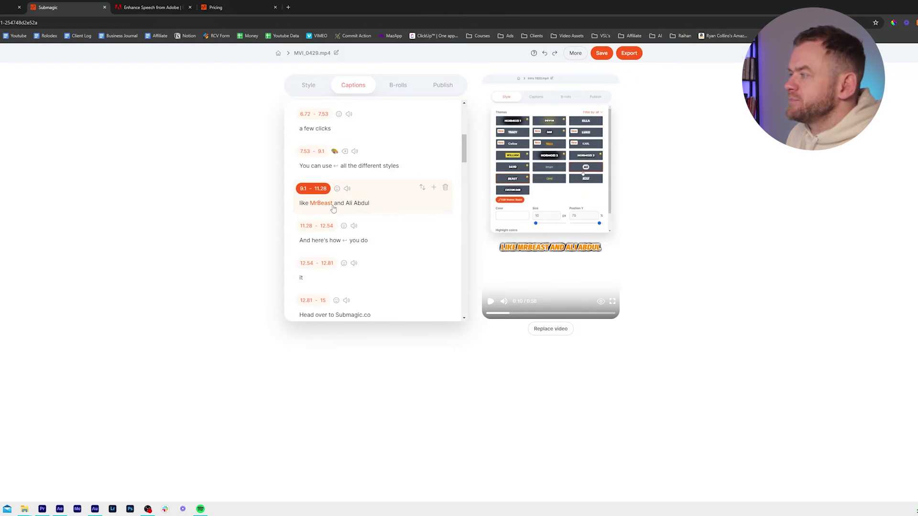
Step: Reduce the Custom Dan theme to 3 display words per caption and return to the caption list
click(313, 88)
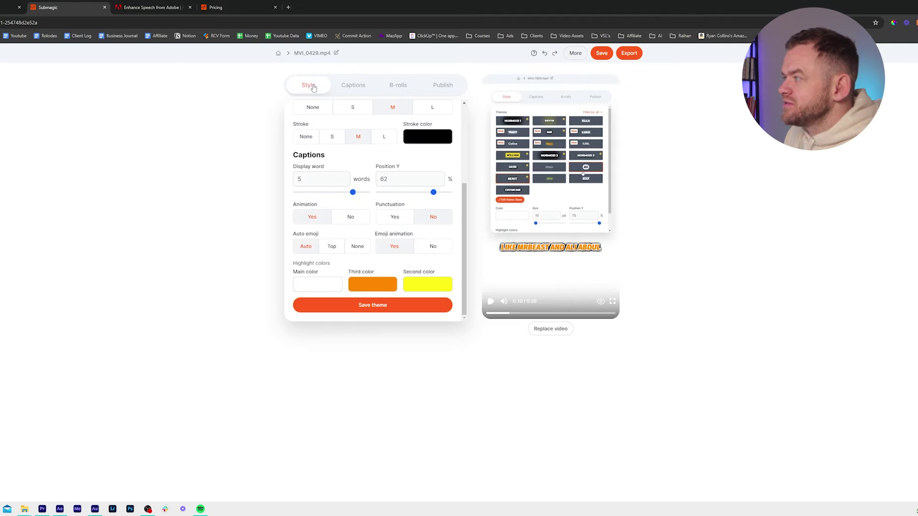
drag(350, 194, 325, 193)
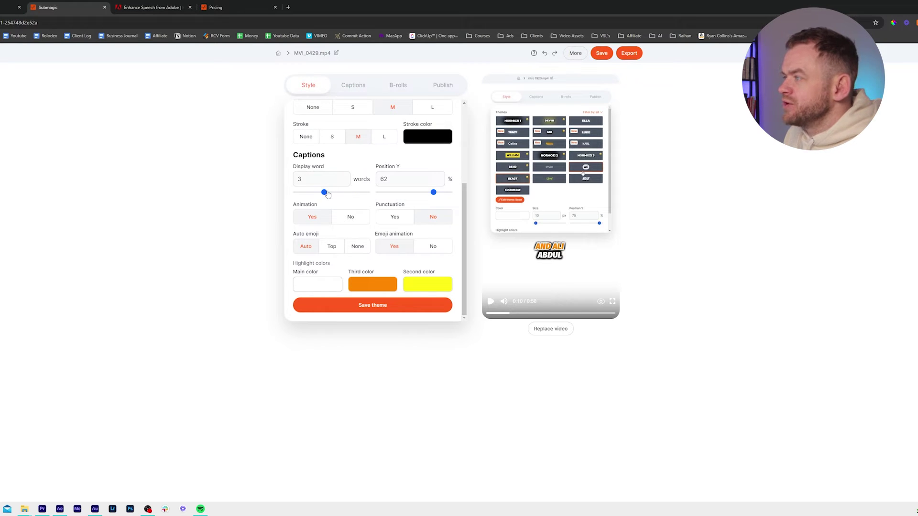
click(354, 86)
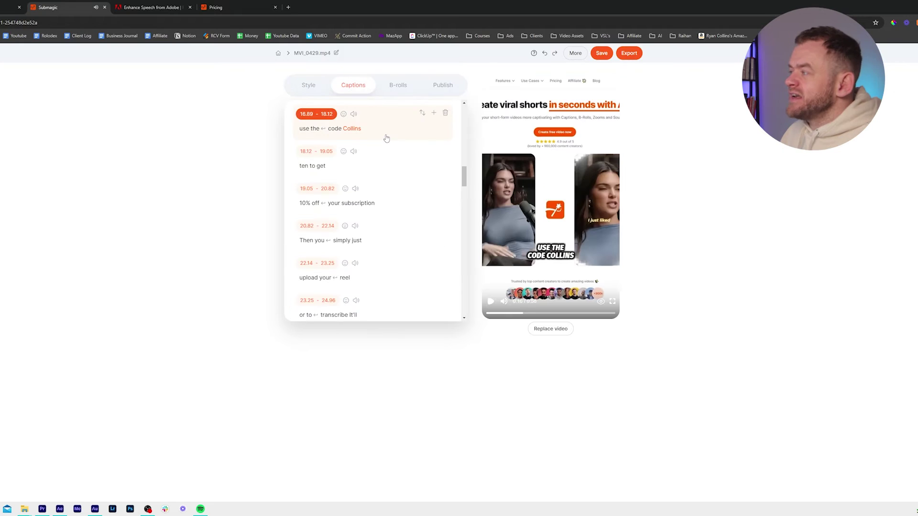
Step: Replace the last word of the "use the code" caption with "COLLINS10", including the quotation marks
click(353, 128)
double_click(355, 203)
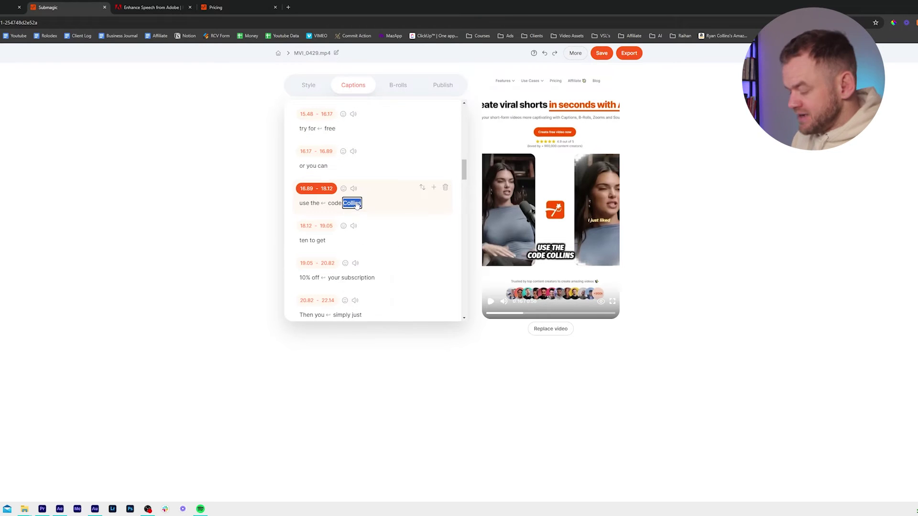
text(COLLINS10")
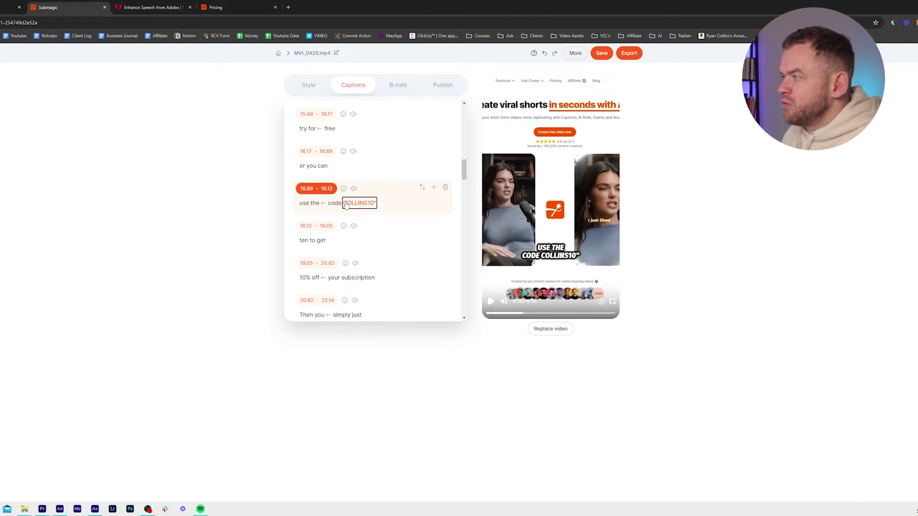
click(347, 204)
text(")
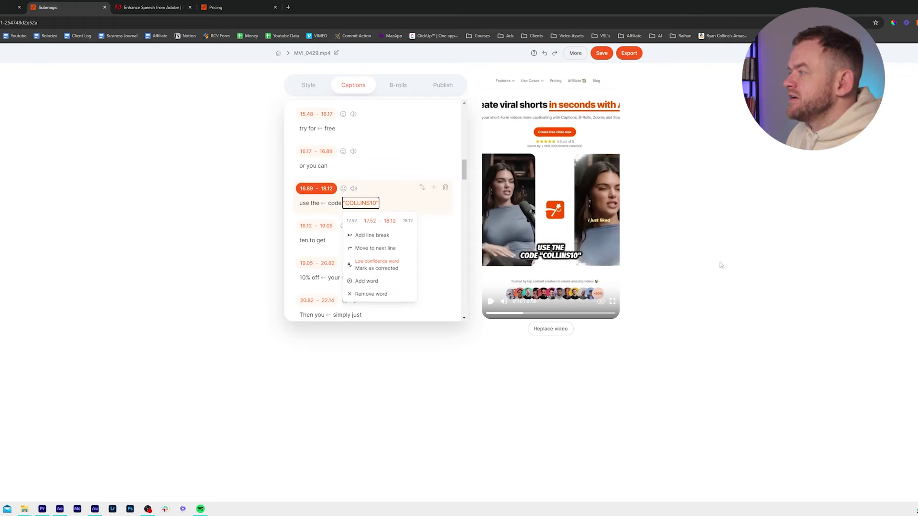
click(721, 265)
Step: Remove the word "ten" from the "ten to get" caption and play the video from the preceding caption to check it
click(325, 243)
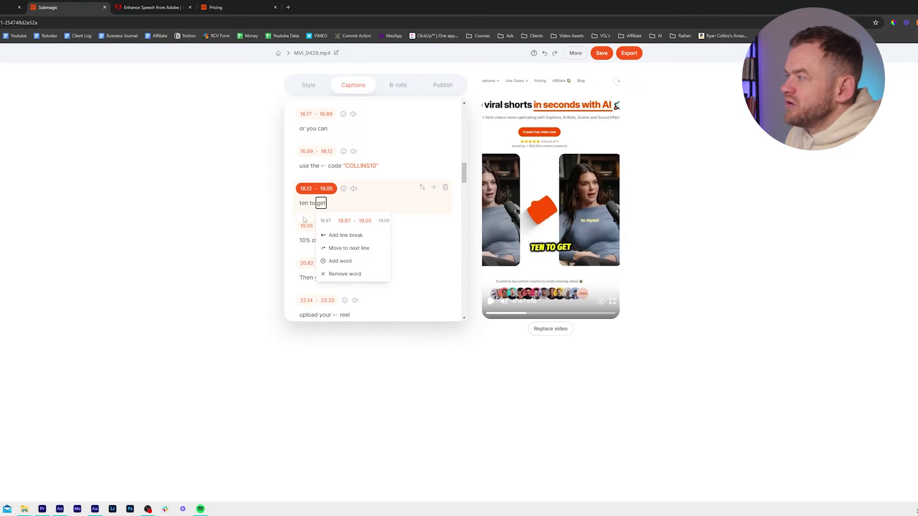
click(304, 204)
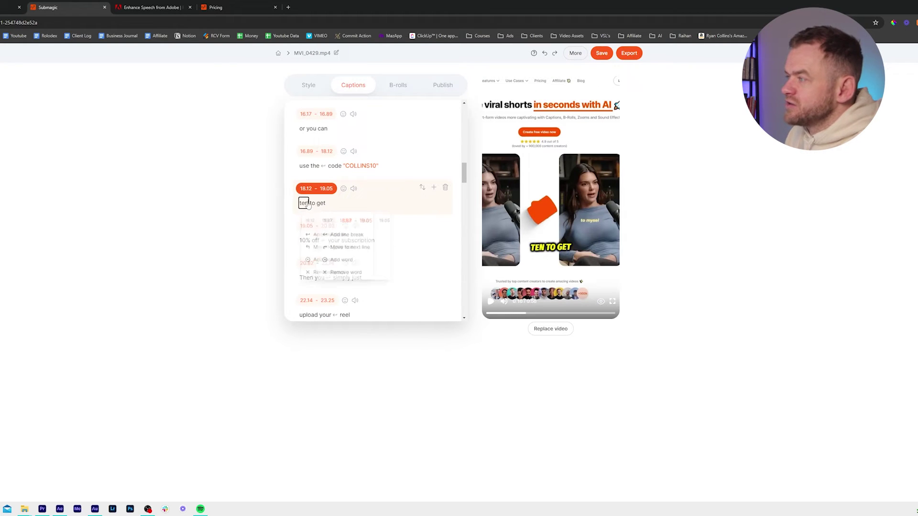
click(337, 274)
click(387, 141)
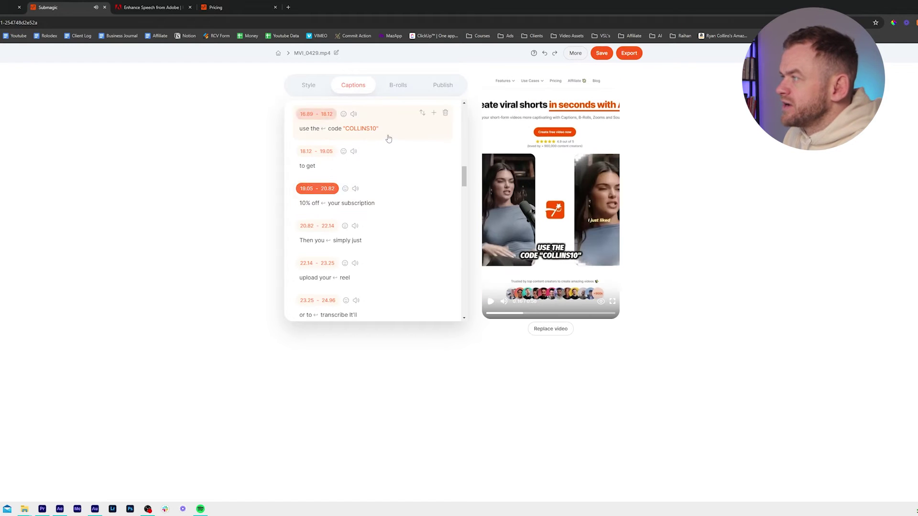
click(491, 303)
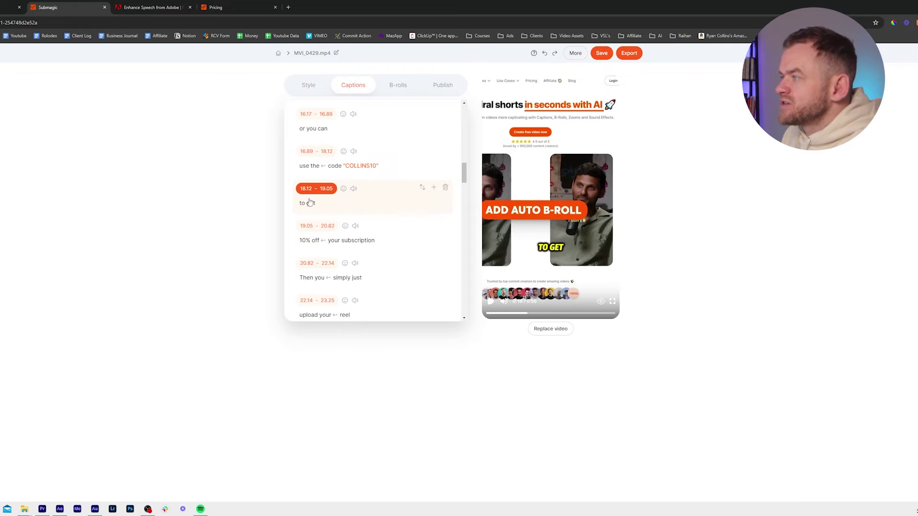
Step: Start the "to get" caption at 18.5, extend the preceding caption's end to 18.5, and play the video to check the timing
click(327, 190)
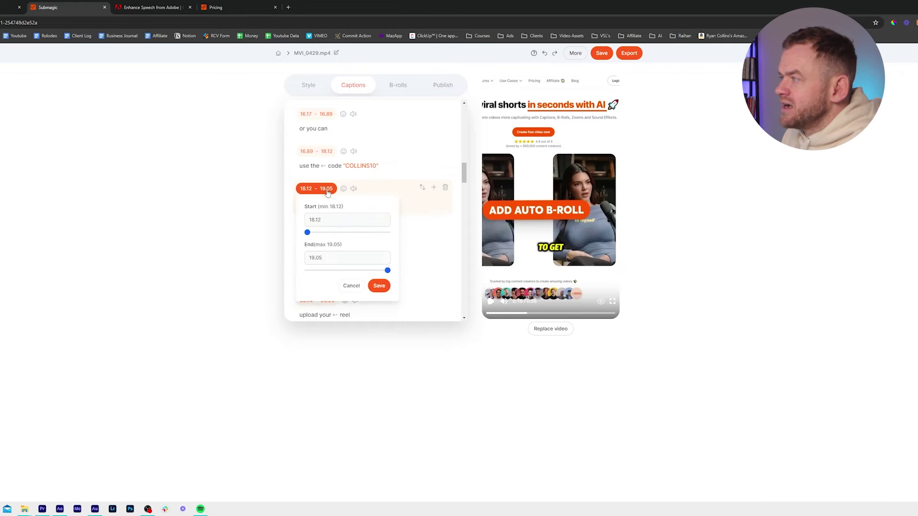
drag(308, 233, 343, 231)
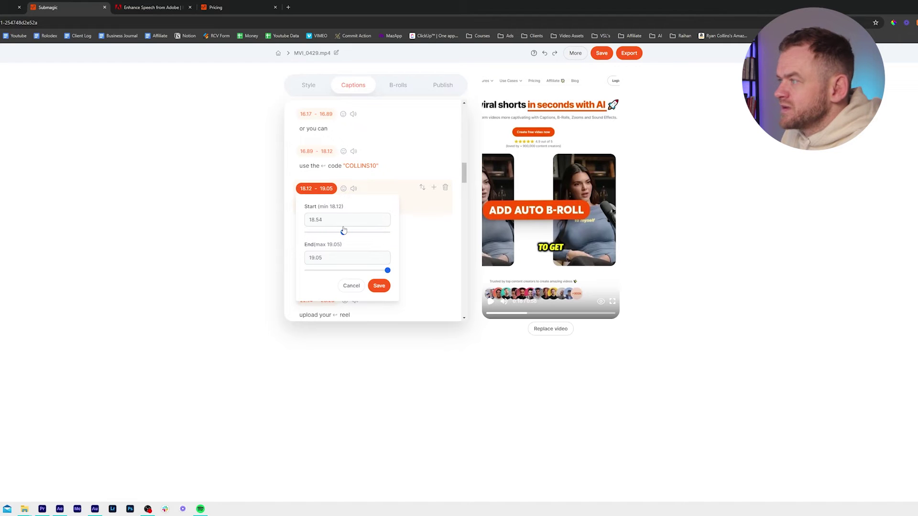
click(379, 286)
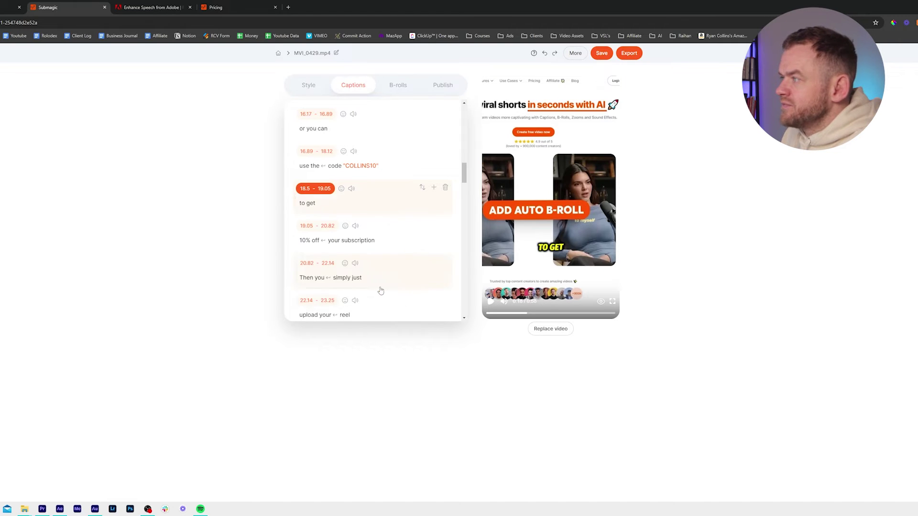
click(327, 152)
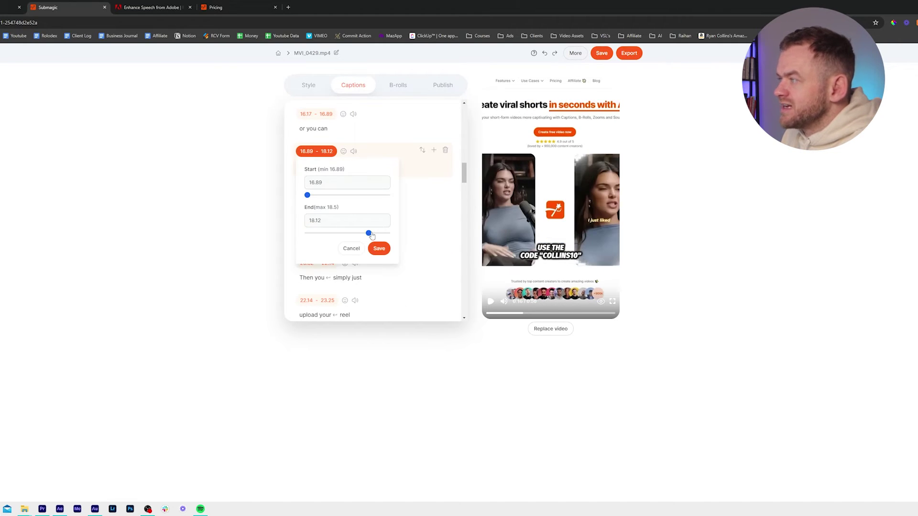
drag(368, 233, 389, 234)
click(379, 249)
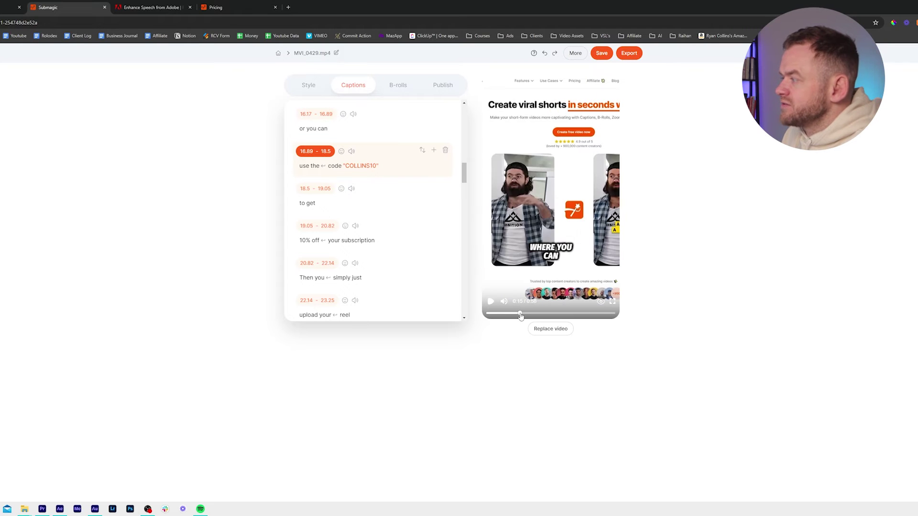
click(492, 302)
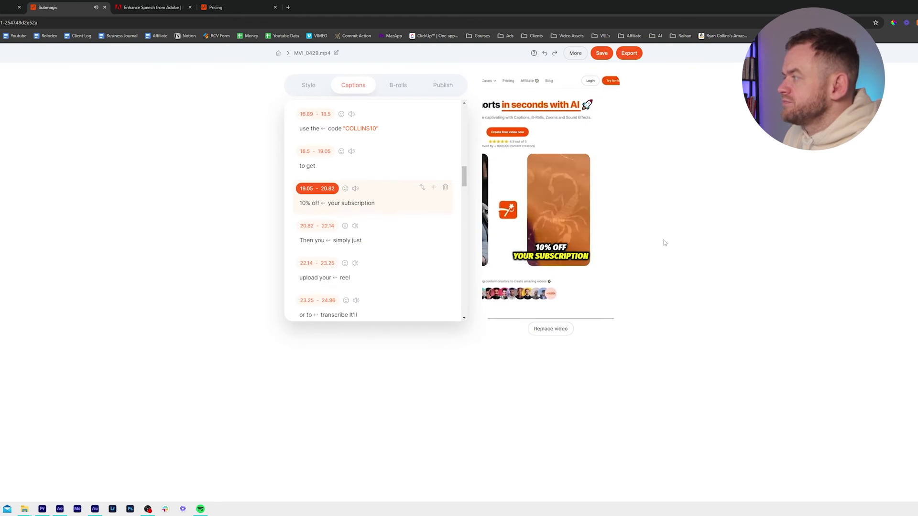
Step: In the "or to transcribe It'll" caption, remove the word "to" and replace "or" with "AUTO"
scroll(307, 172, up, 1)
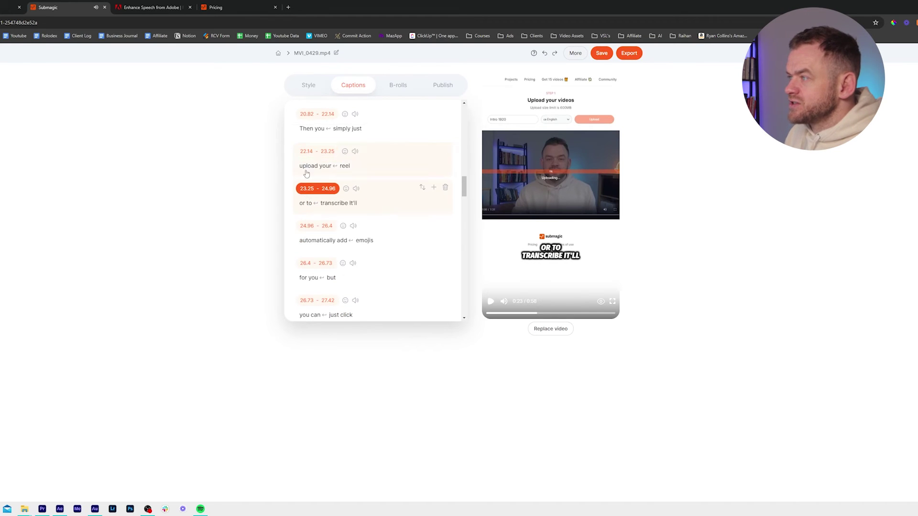
click(309, 202)
click(334, 261)
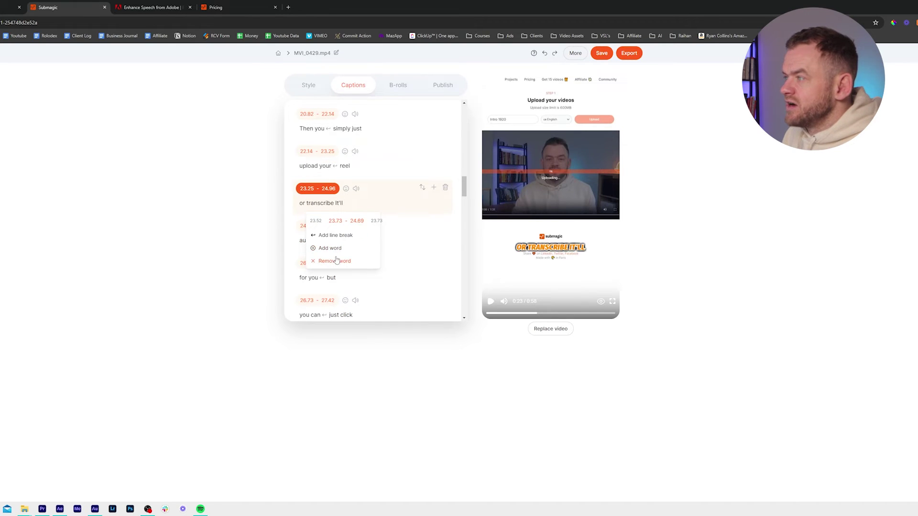
click(302, 203)
double_click(302, 203)
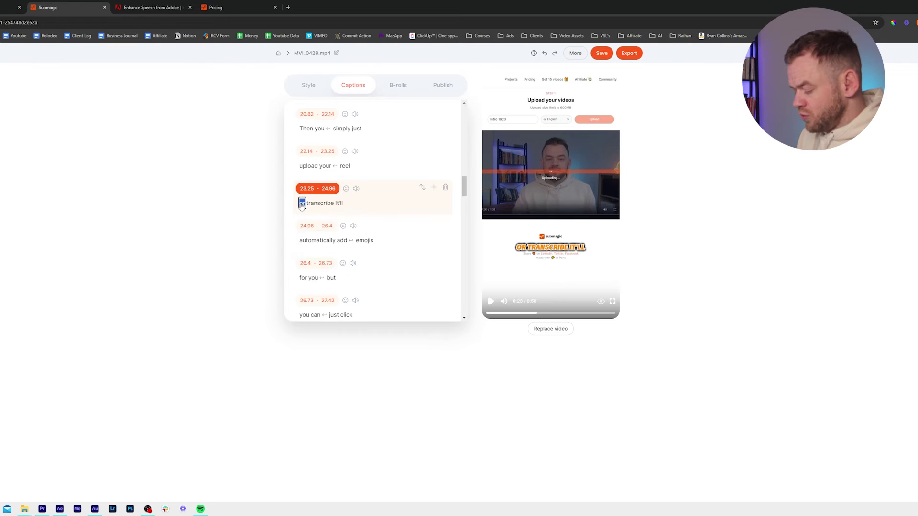
text(AUTO)
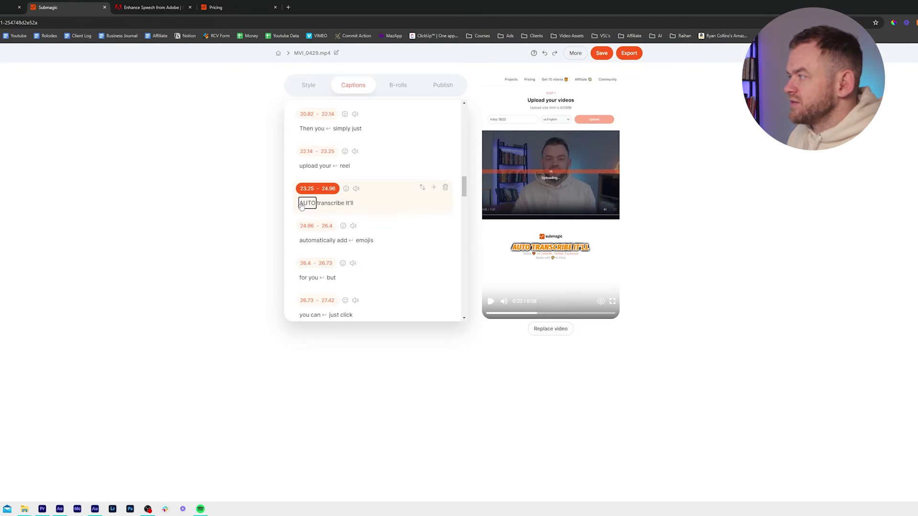
Step: Find a "smiling" emoji and add a grinning face to the "automatically add emojis" caption
click(354, 240)
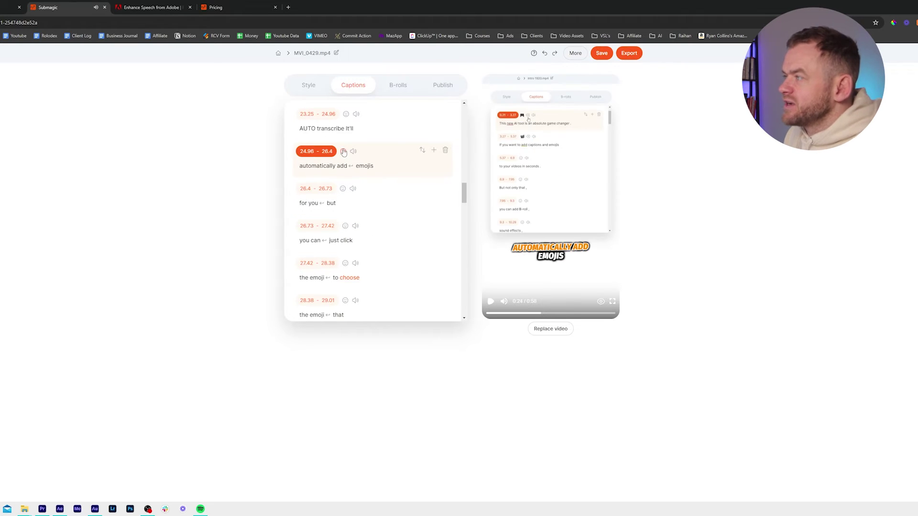
click(343, 151)
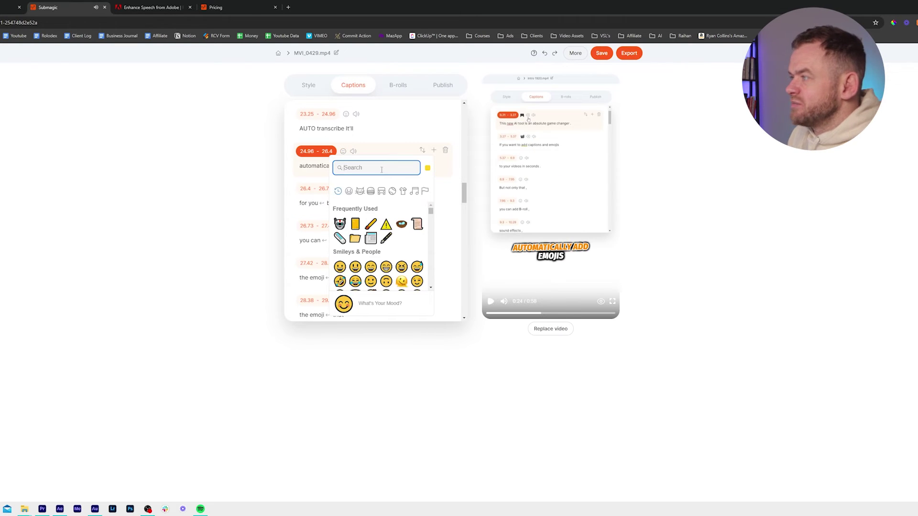
text(smiling)
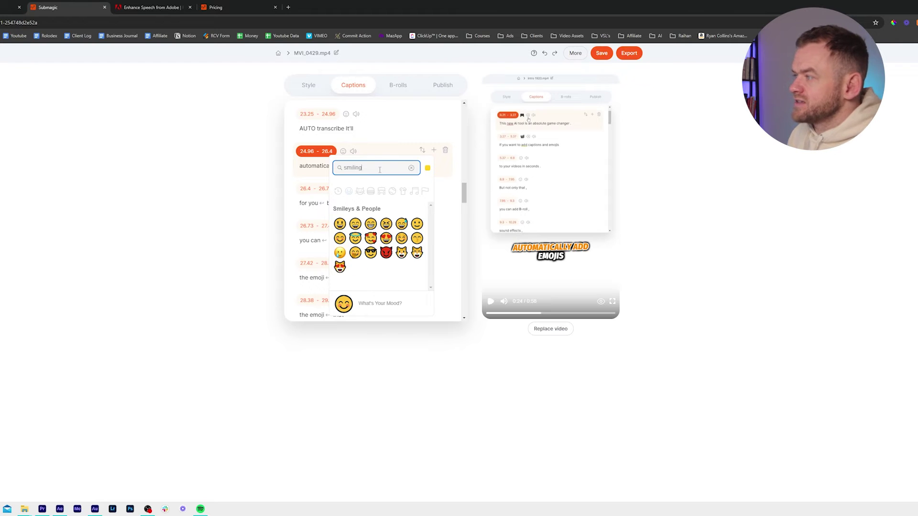
click(371, 224)
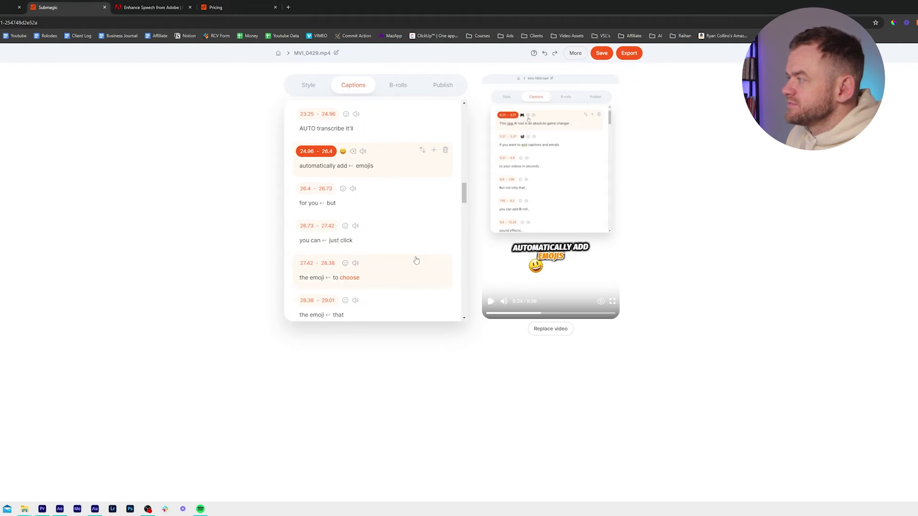
Step: Replace the word "choose" with "change" in the "the emoji to choose" caption
click(355, 214)
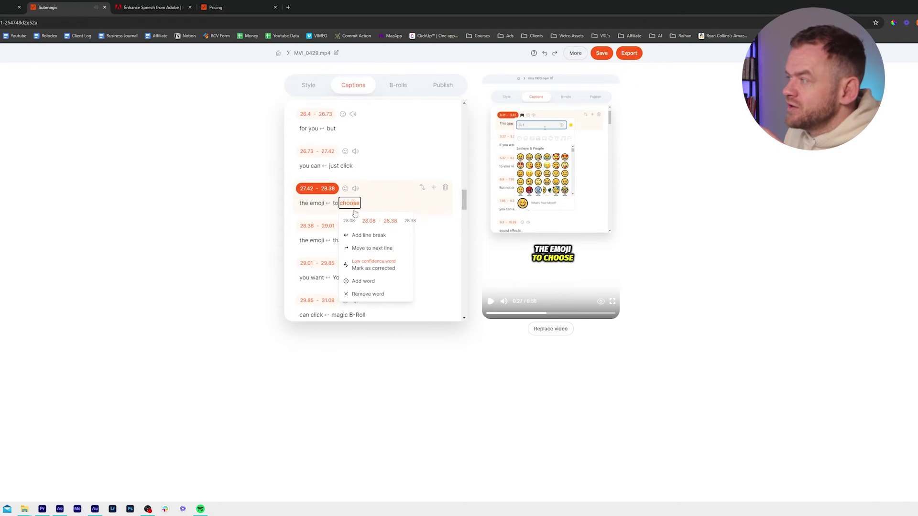
double_click(350, 205)
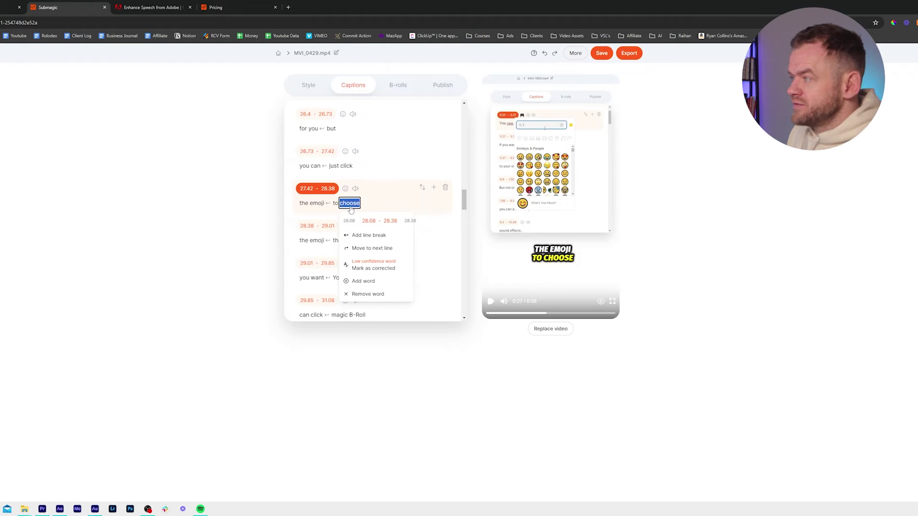
text(change)
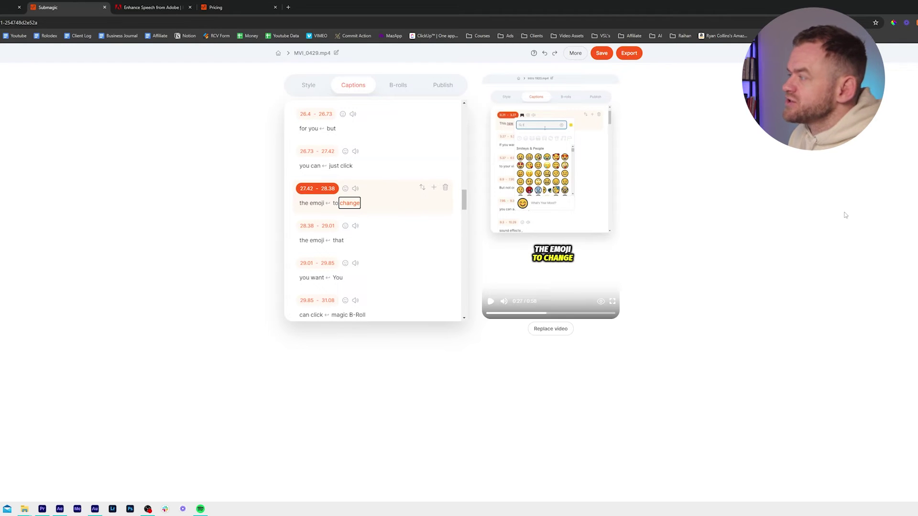
click(845, 215)
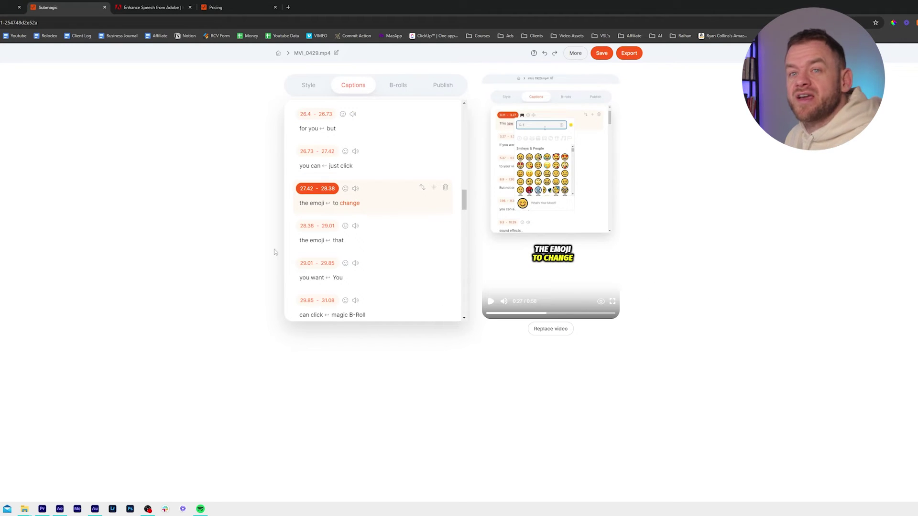
Step: Play on to the "you can add sound" caption and give it a musical note emoji found with "music"
click(490, 302)
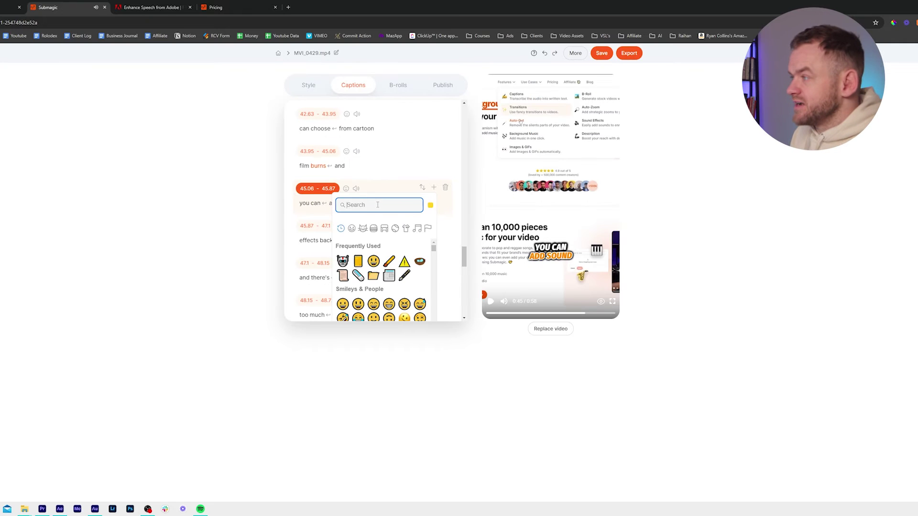
text(music)
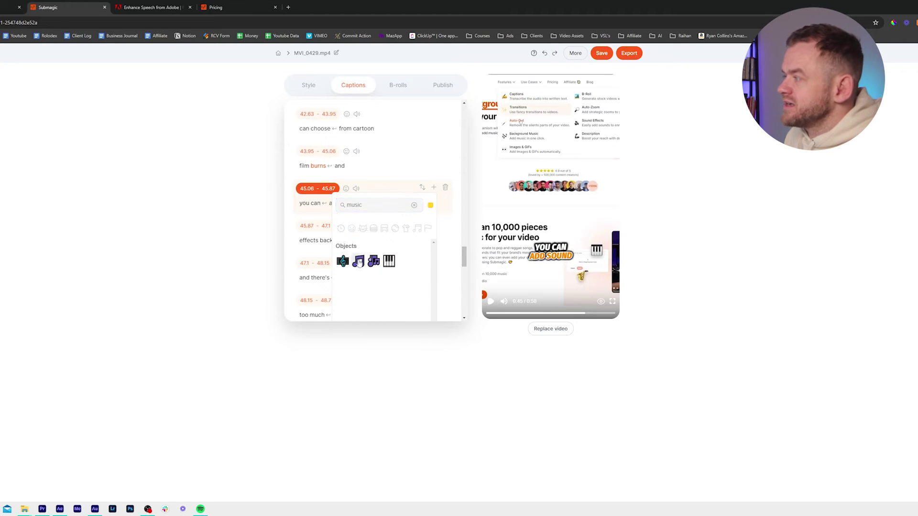
click(358, 261)
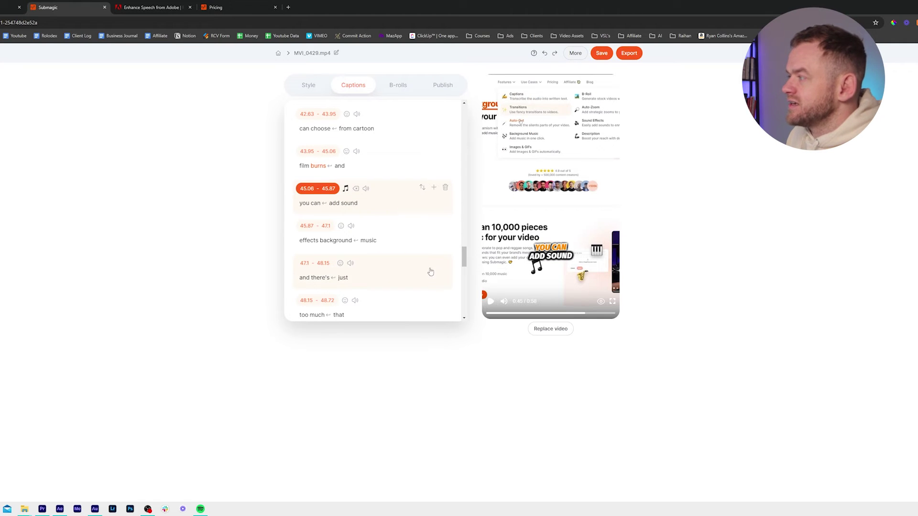
Step: Insert the word "autocut" after "and" in the "and there's just" caption
click(304, 203)
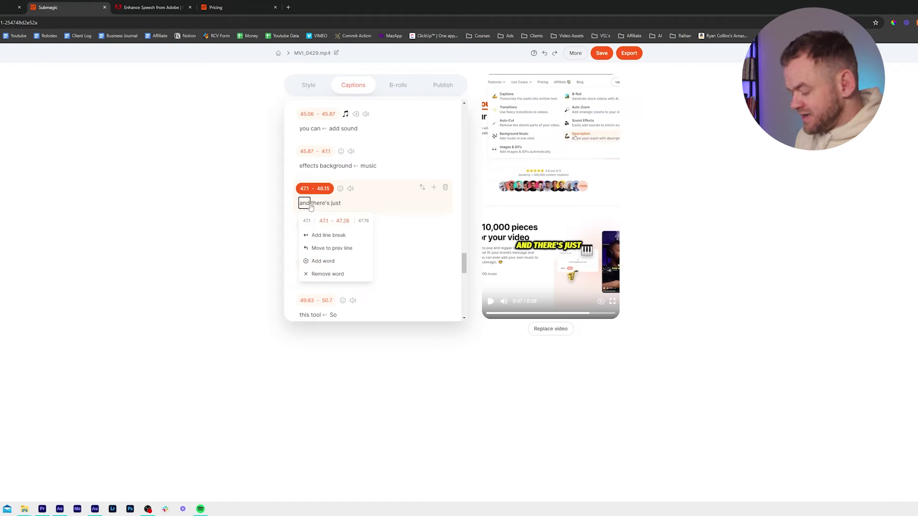
text(autorcut)
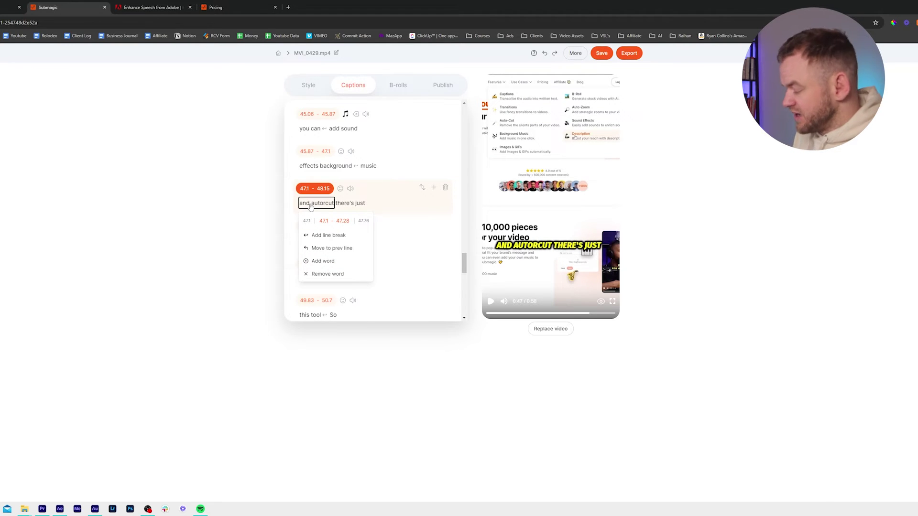
key(BackSpace)
key(BackSpace)
key(BackSpace)
key(BackSpace)
text(cu)
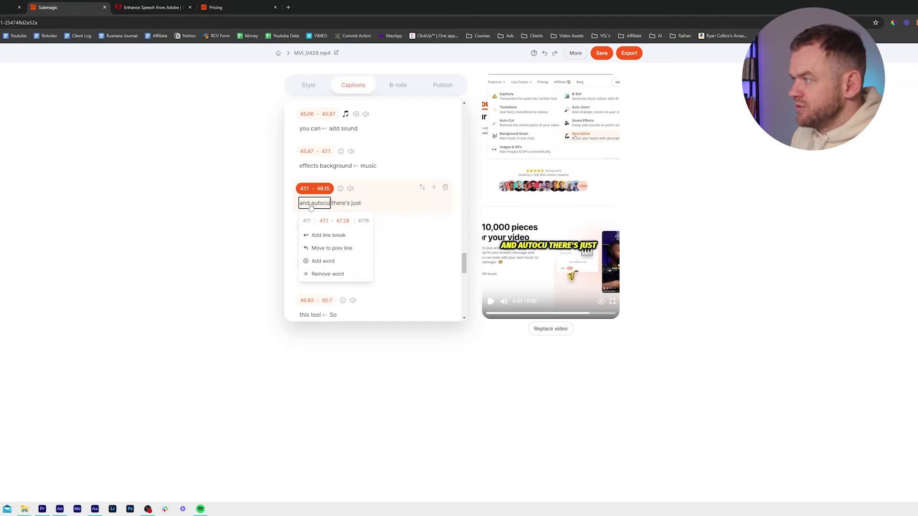
text(t)
Step: Try a line break before "just" in the "and autocut there's just" caption and remove it again
click(335, 236)
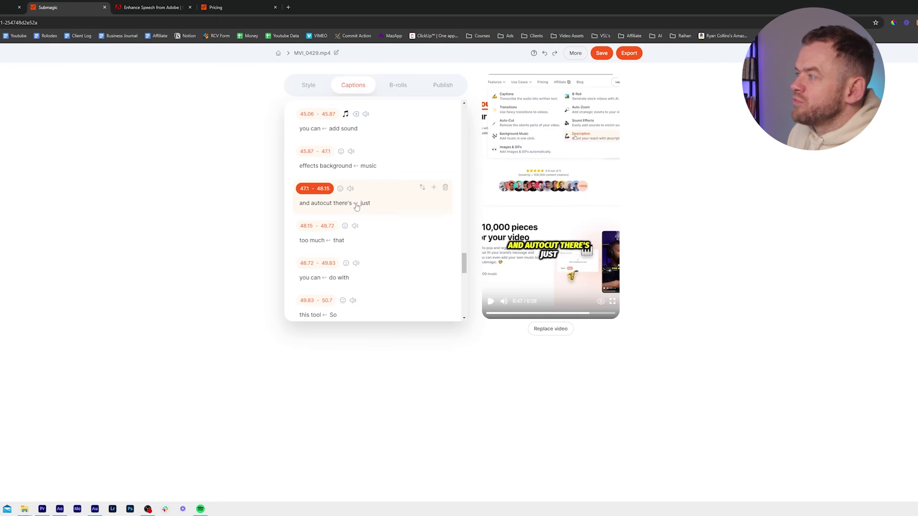
click(345, 204)
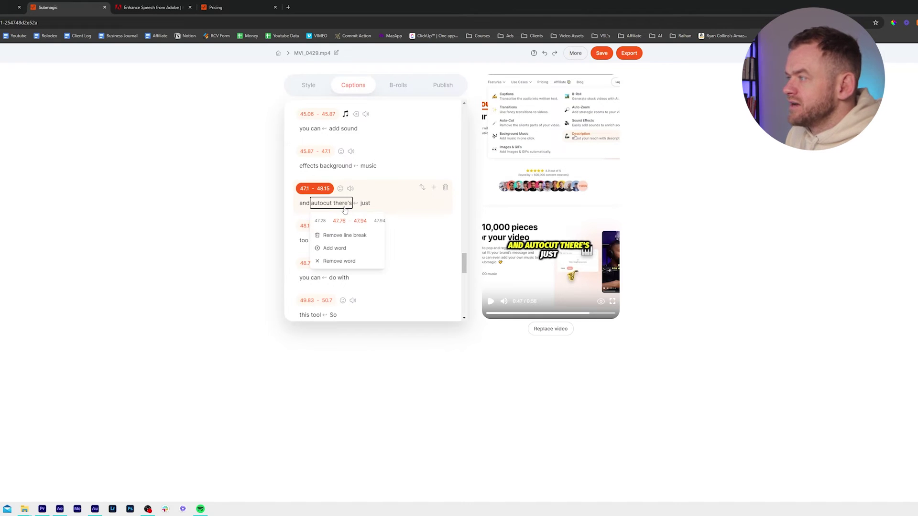
click(352, 234)
click(328, 204)
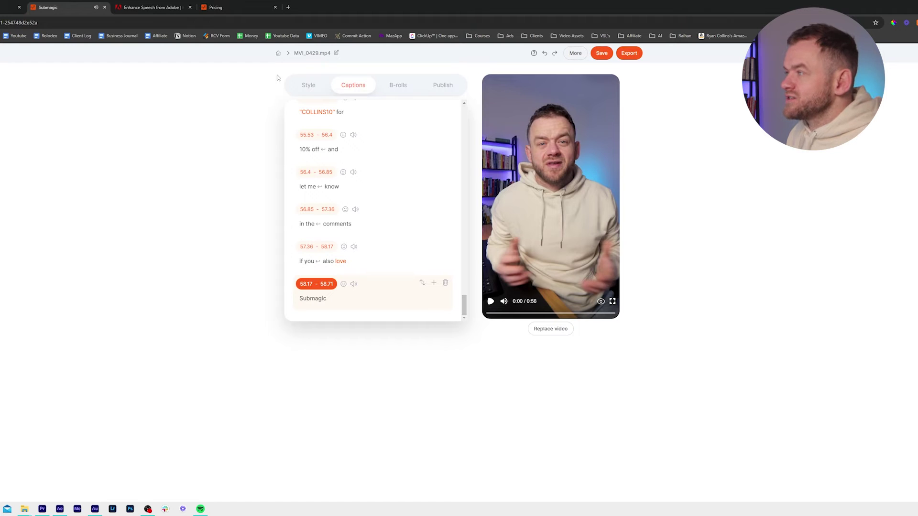
Step: Preview the captions with the Devin theme and with the Hormozi 2 theme
click(306, 87)
scroll(346, 126, up, 3)
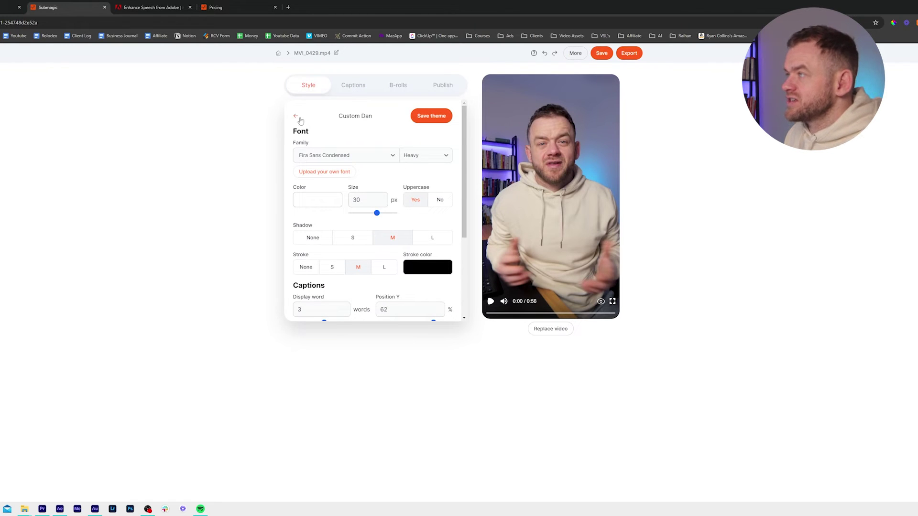
click(296, 118)
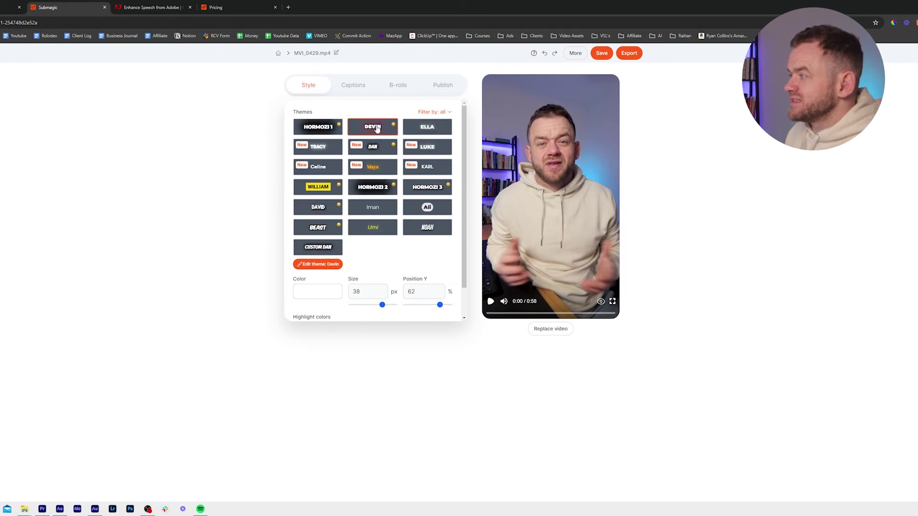
click(491, 302)
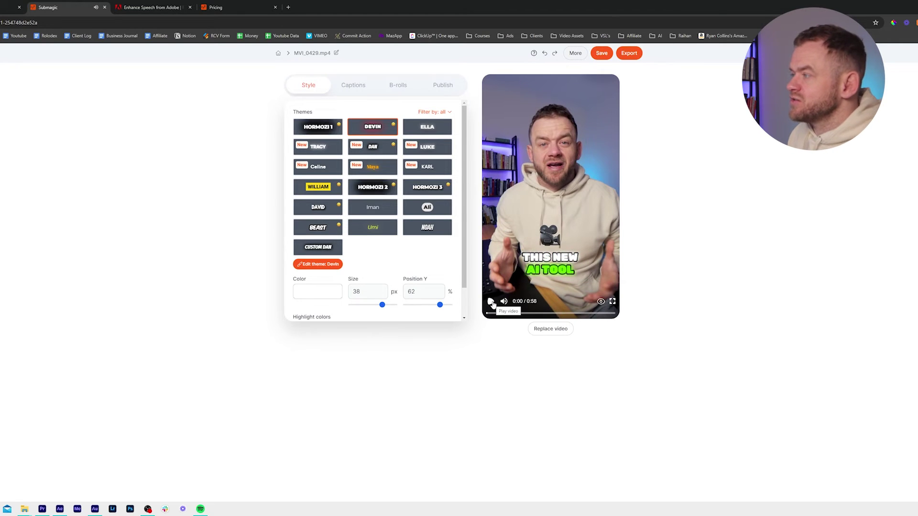
click(372, 187)
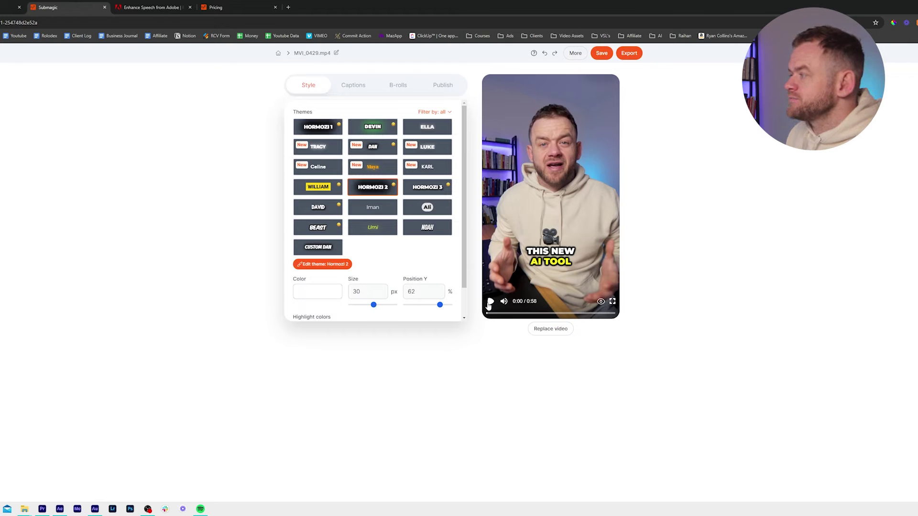
click(490, 302)
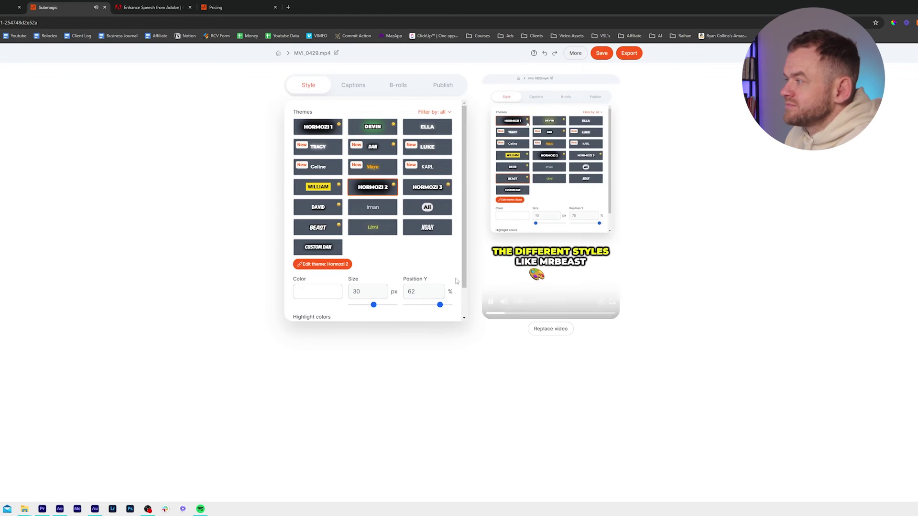
Step: Try the Hormozi 3, Devin and Beast themes on the captions and reapply the Custom Dan theme
click(414, 189)
click(333, 210)
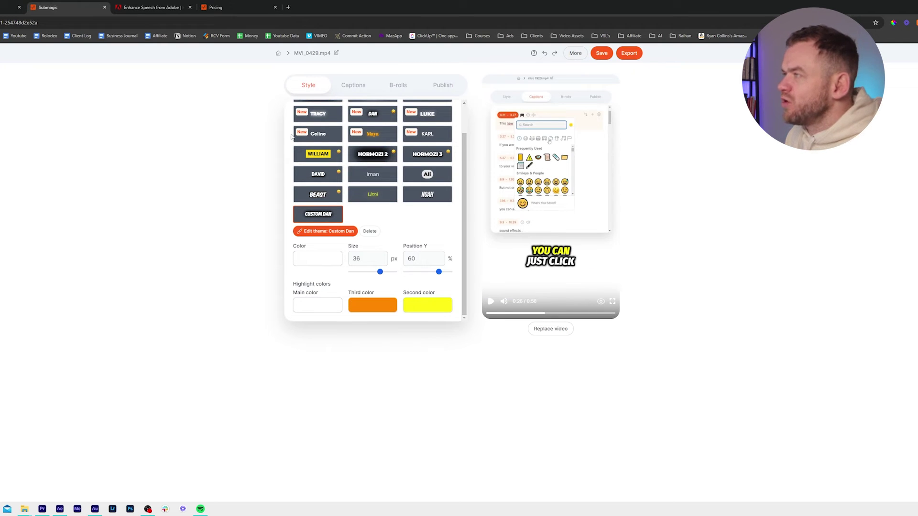
click(353, 100)
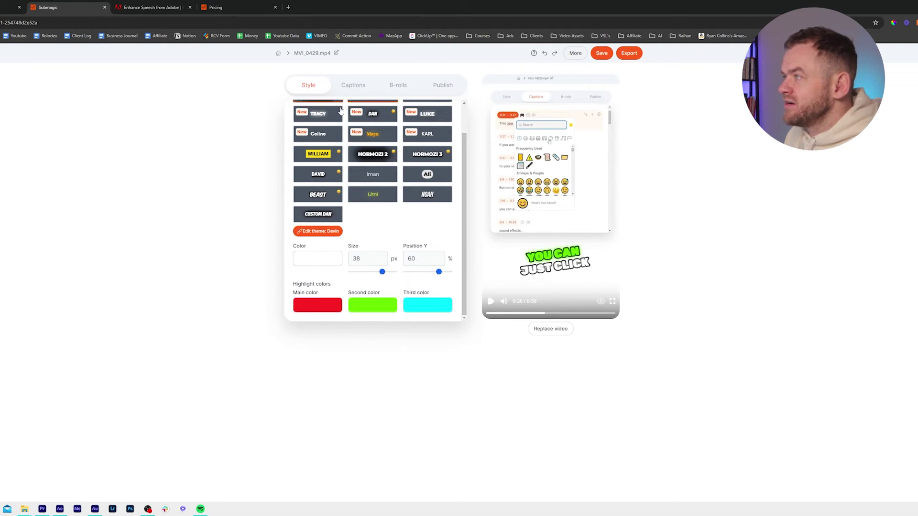
click(332, 196)
click(330, 214)
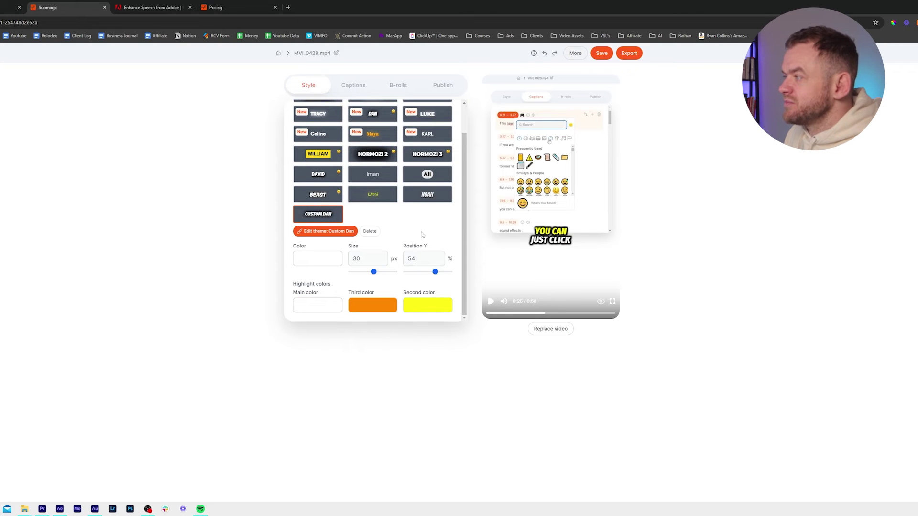
Step: Add a computer mouse emoji, found with "mouse", to the "few clicks You" caption and play the video onward
click(350, 88)
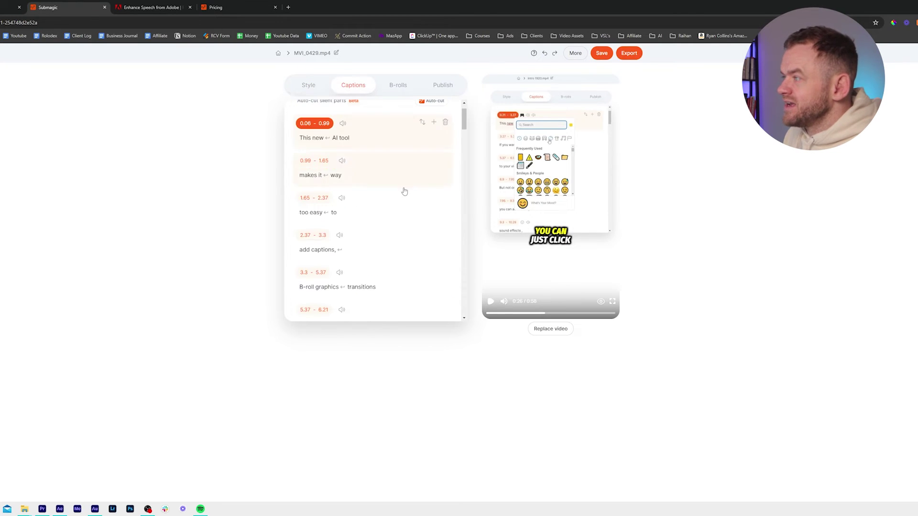
scroll(397, 211, down, 3)
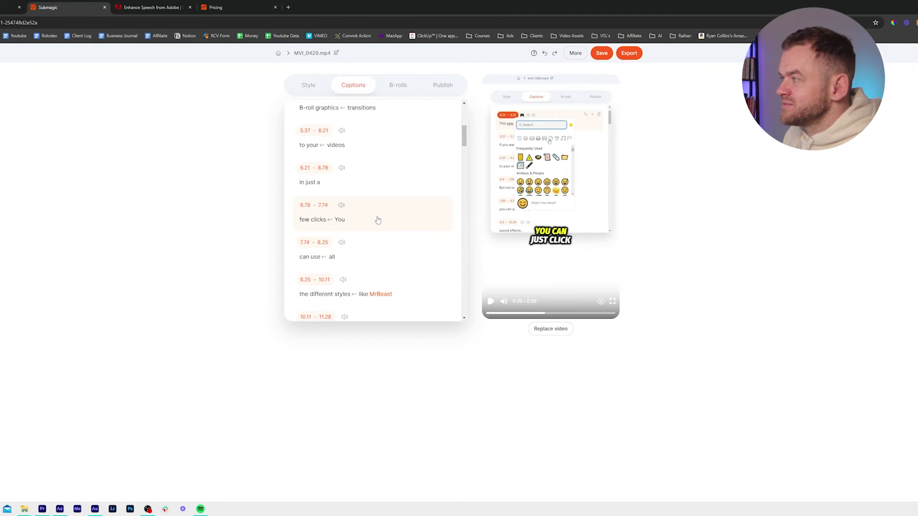
click(378, 219)
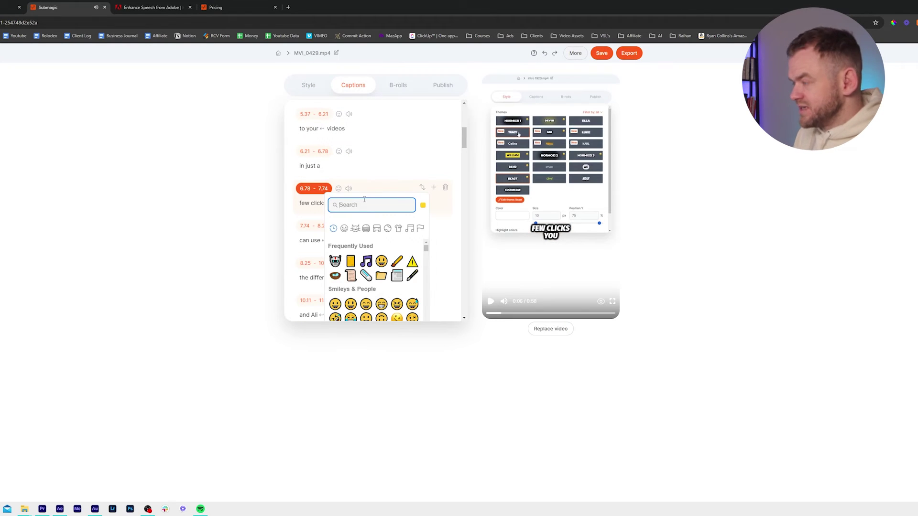
text(mouse)
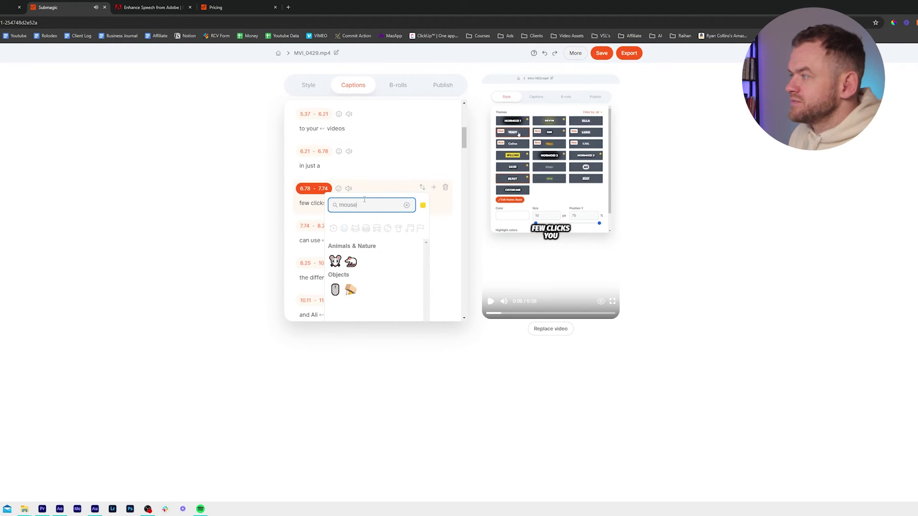
click(335, 289)
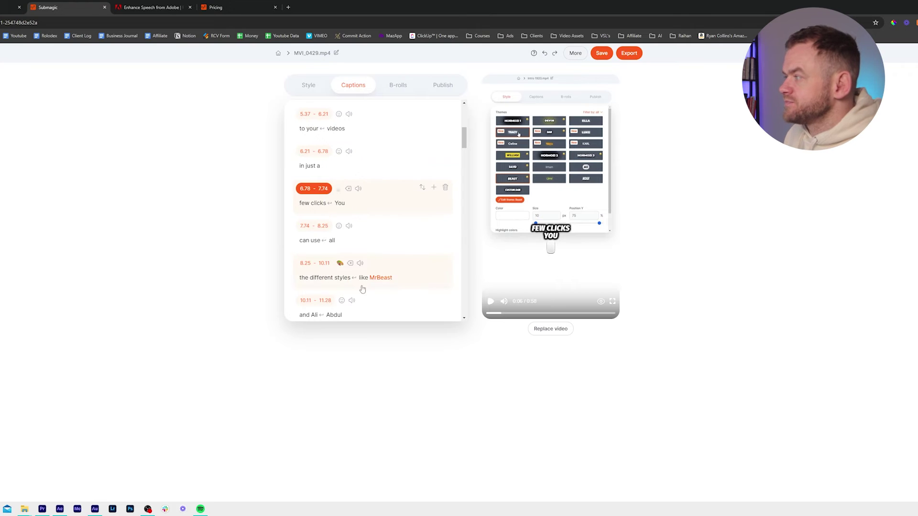
click(490, 302)
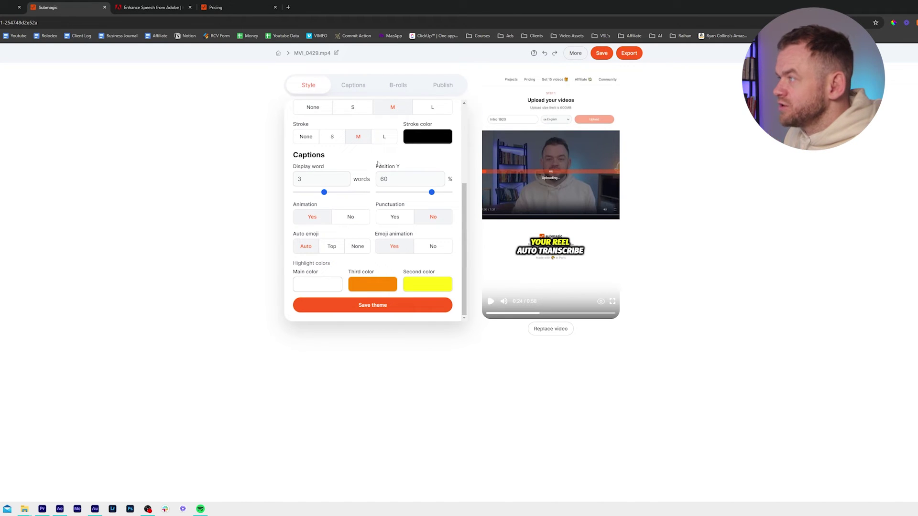
Step: Run Magic B-rolls on the video and play through the "You can use all the different styles" segment
scroll(385, 158, up, 3)
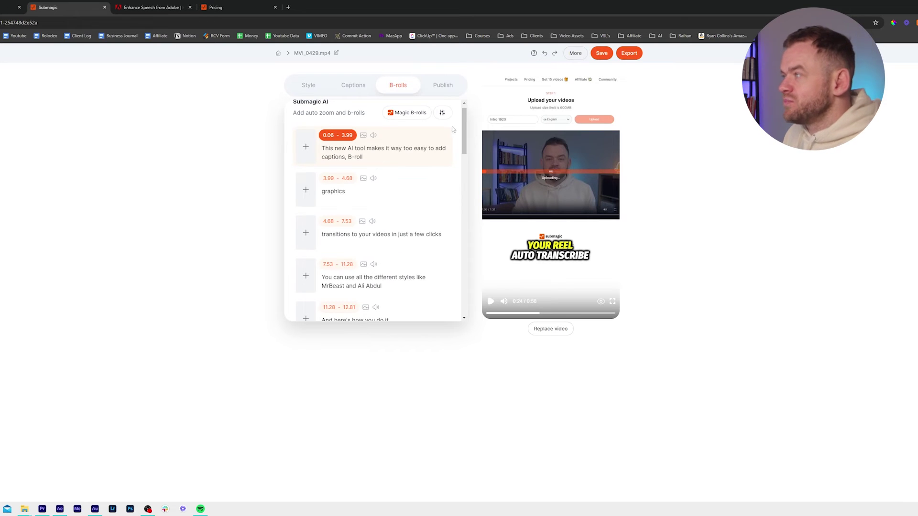
click(402, 124)
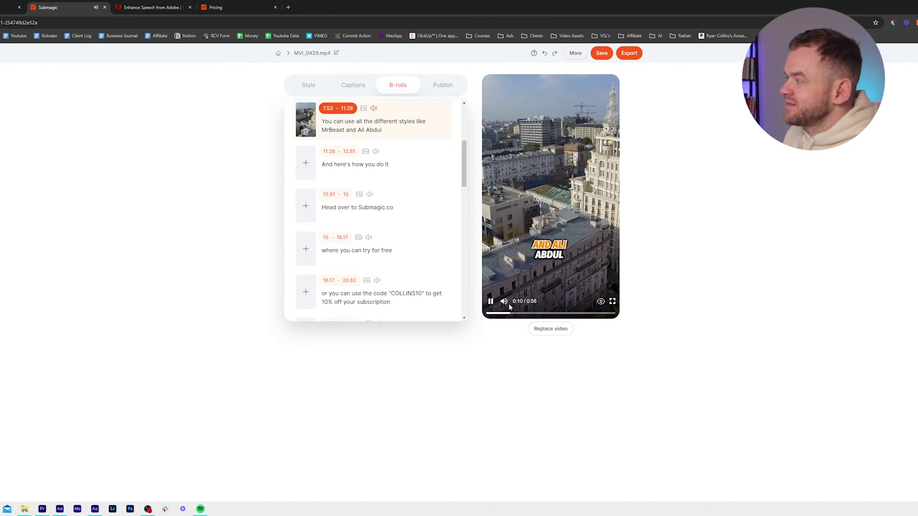
click(490, 302)
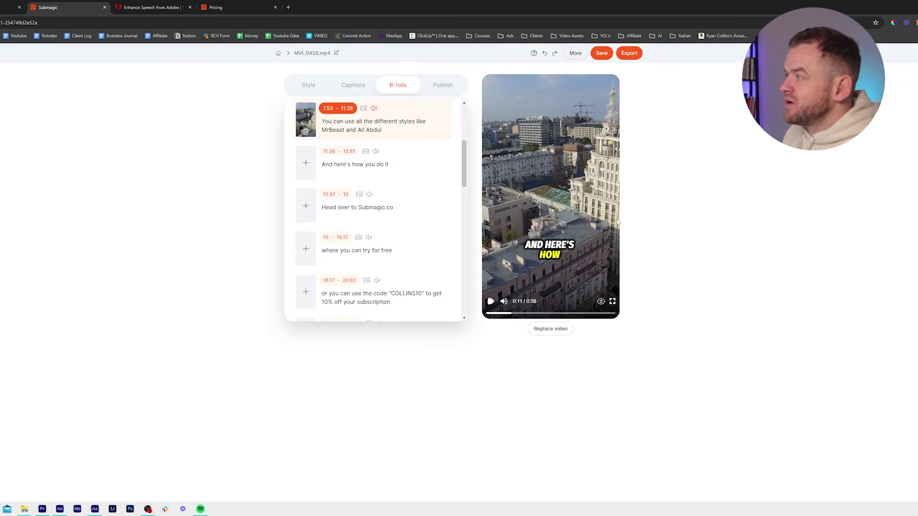
Step: Replace the B-roll on the "You can use all the different styles" segment with the premium sunglasses clip found with "style", and preview it
click(304, 121)
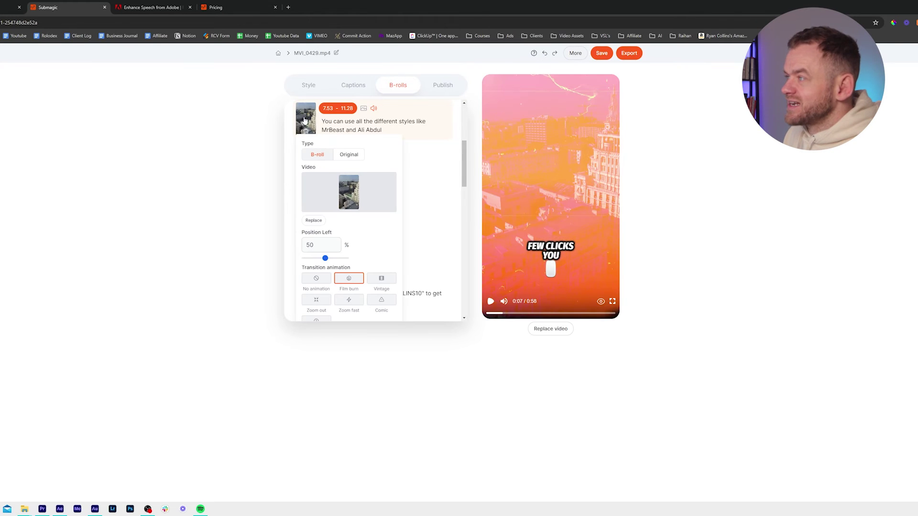
click(346, 191)
double_click(371, 183)
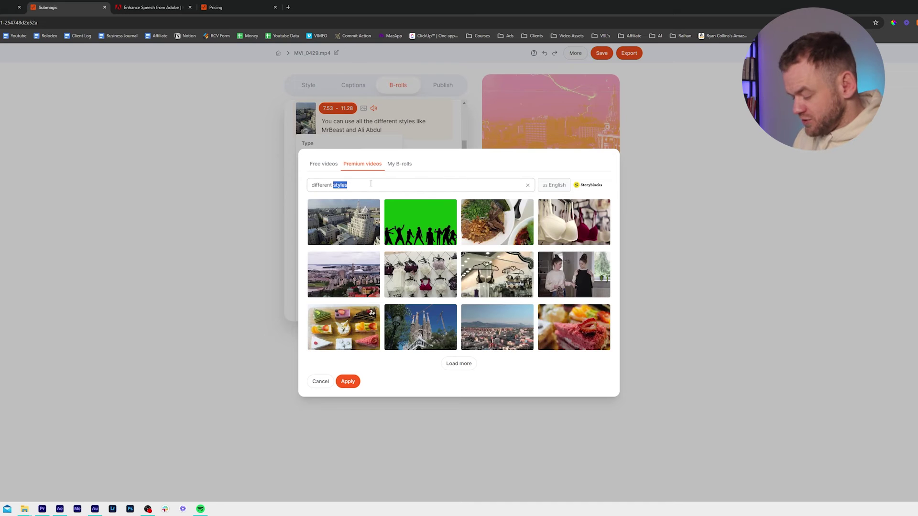
triple_click(370, 183)
text(style)
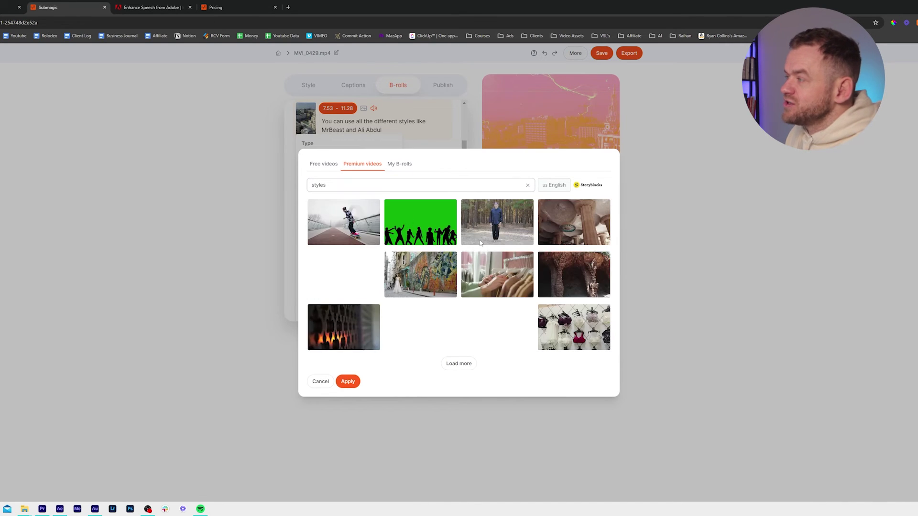
key(Return)
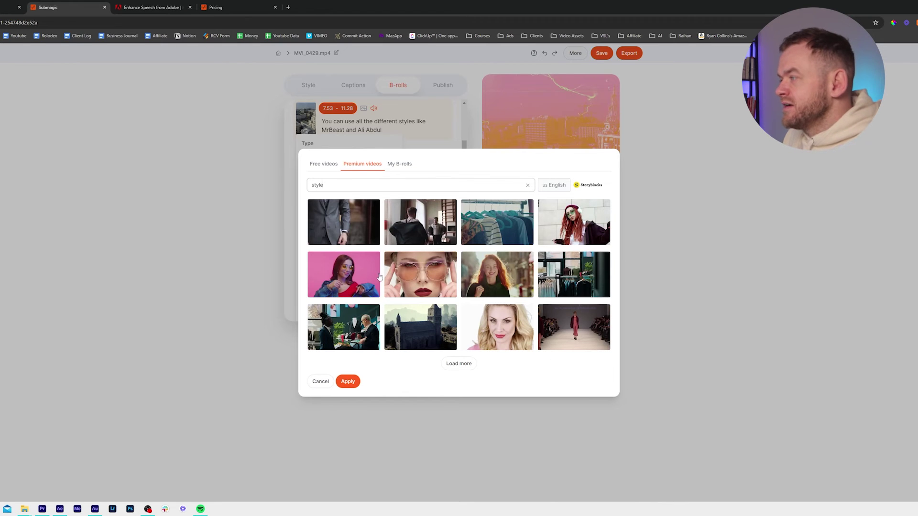
click(358, 273)
click(347, 381)
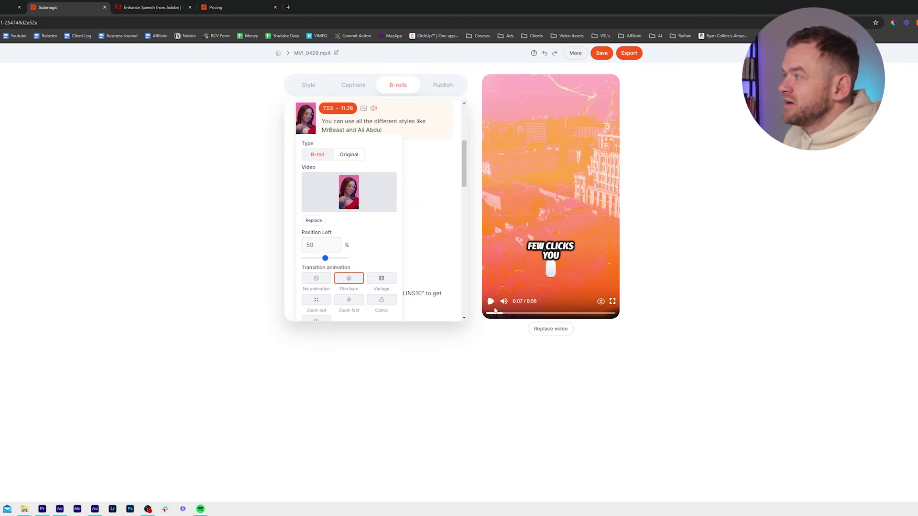
click(432, 255)
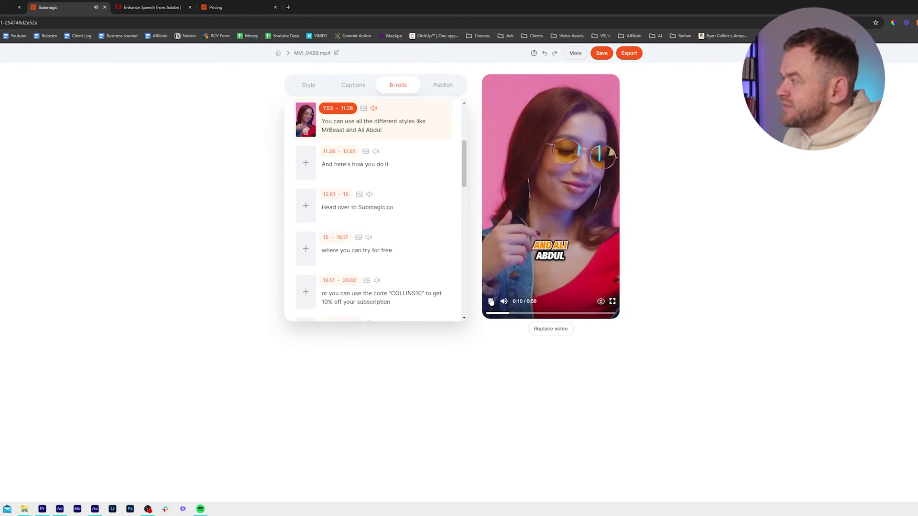
click(491, 302)
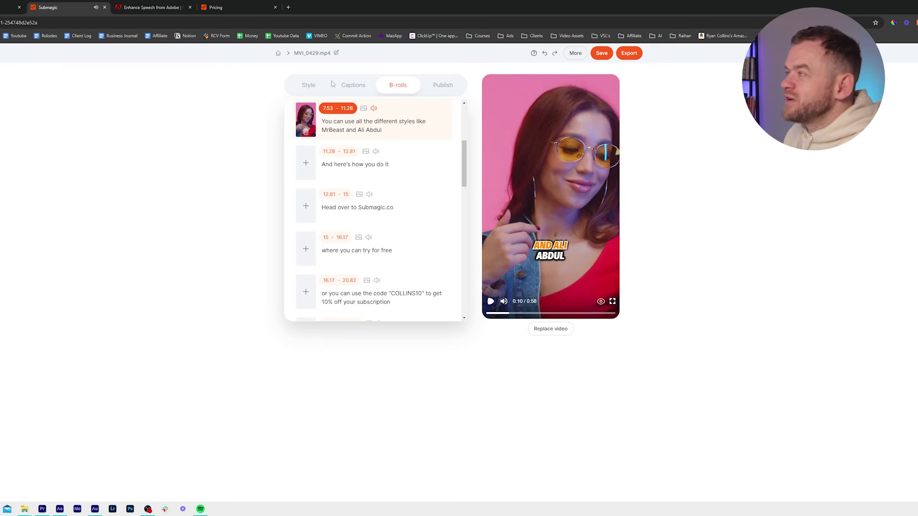
Step: Remove the B-roll from the "You can use all the different styles" segment and replay from the start up to "B-roll graphics"
click(307, 136)
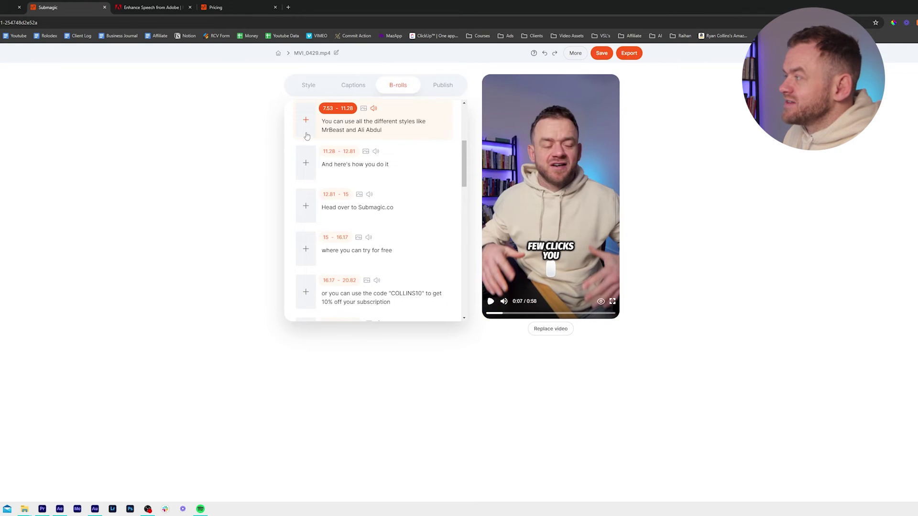
scroll(307, 136, up, 3)
scroll(372, 161, up, 1)
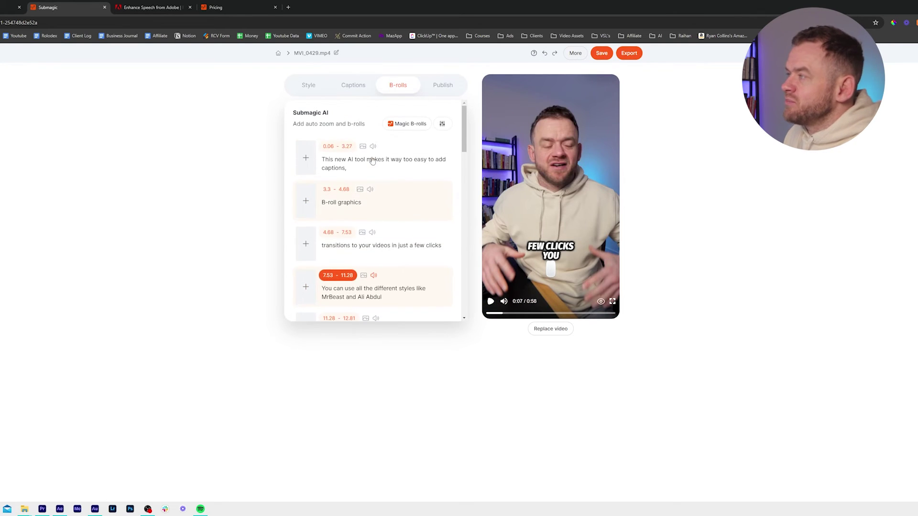
drag(509, 313, 489, 313)
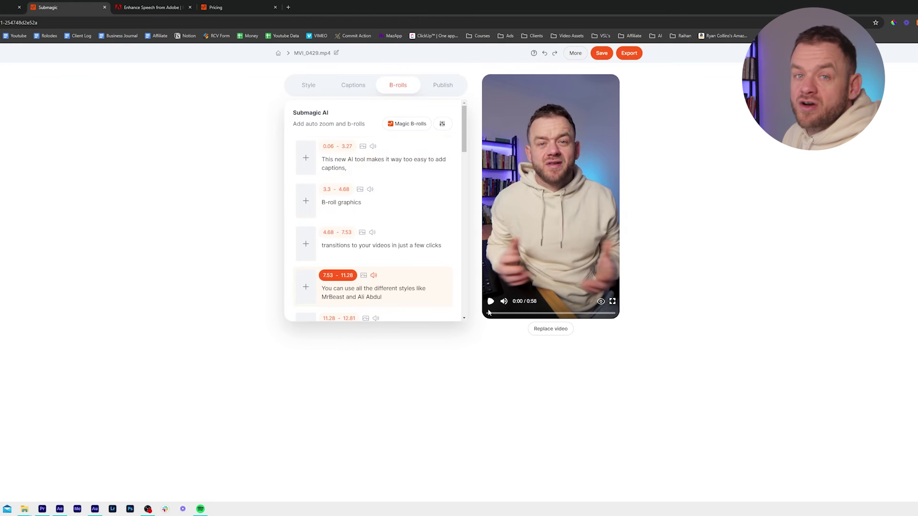
click(492, 303)
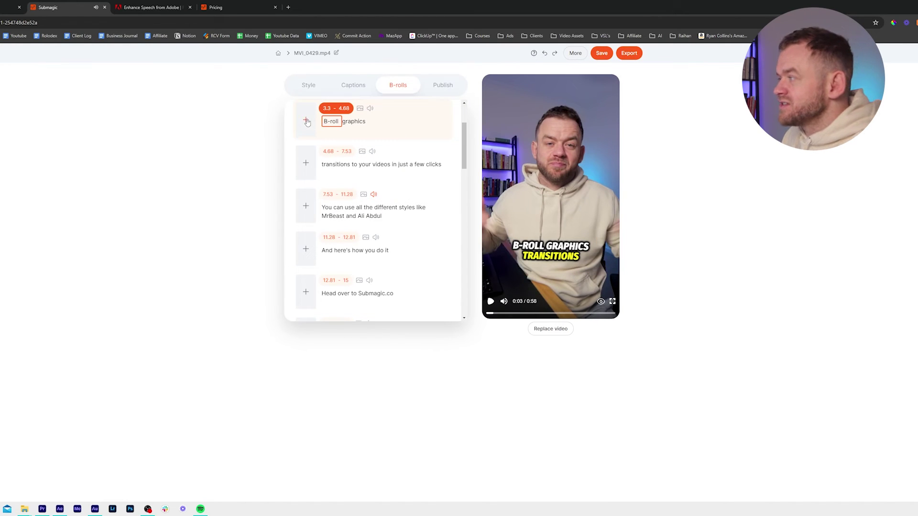
Step: Add the first premium clip found with "camera" as B-roll on the "B-roll graphics" segment, without a transition animation
click(307, 121)
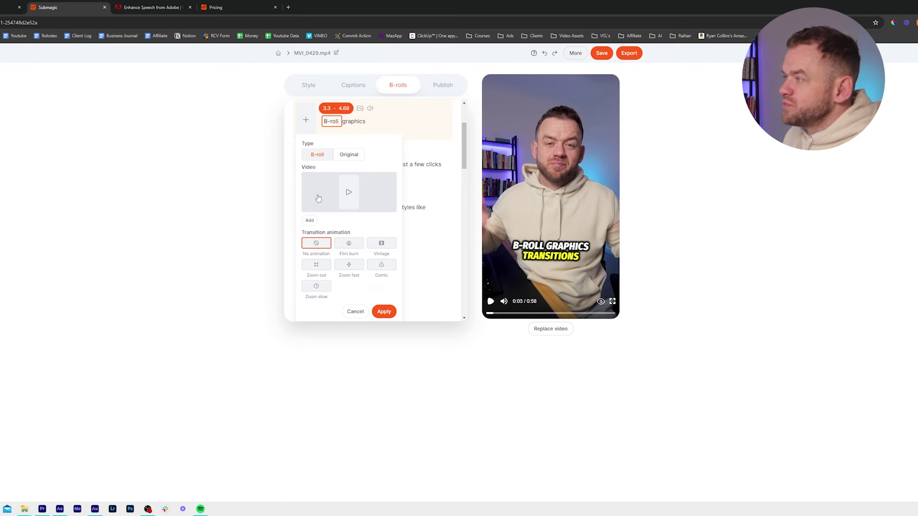
click(353, 188)
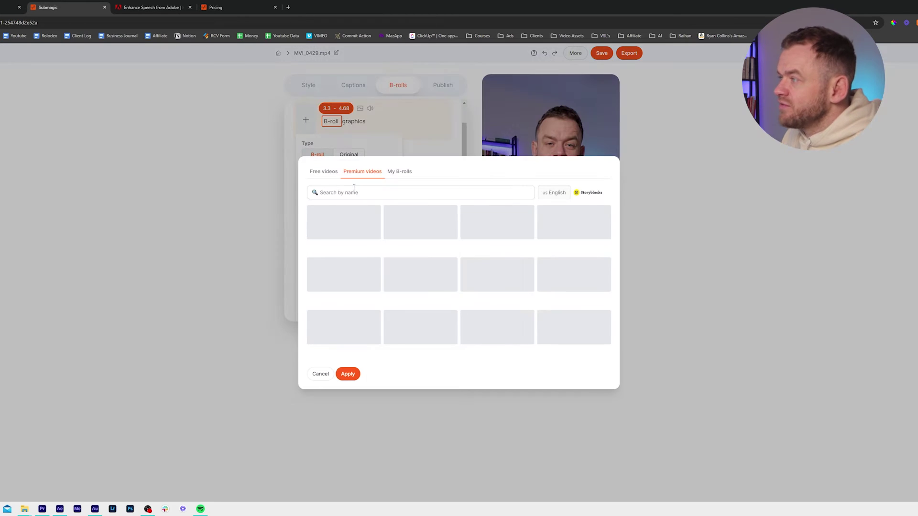
click(353, 192)
text(film)
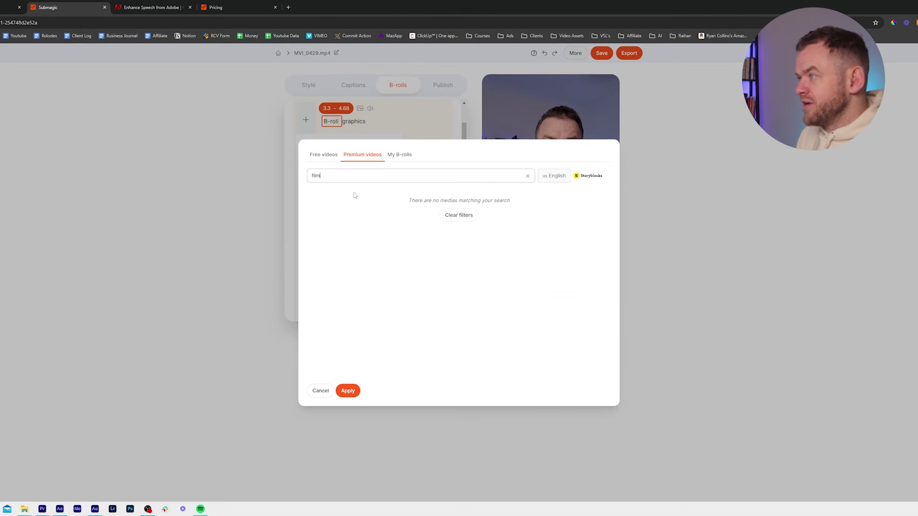
double_click(375, 185)
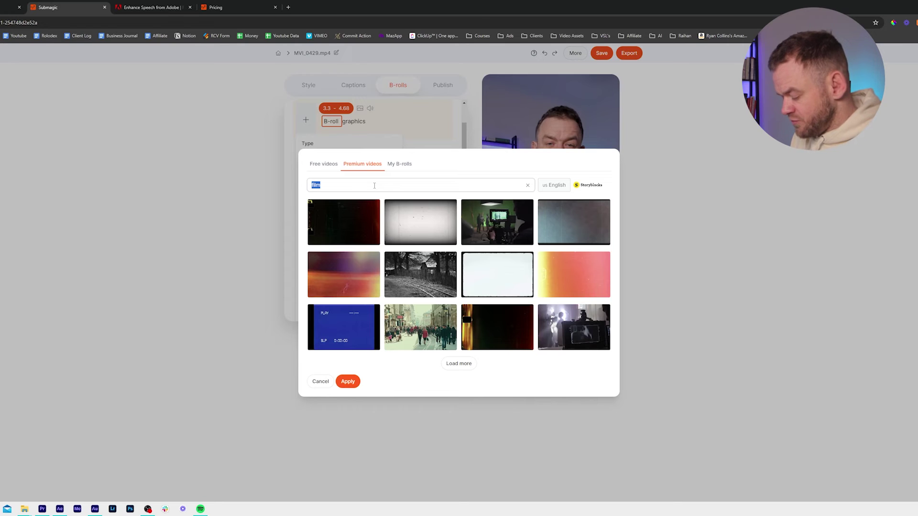
text(camera)
click(344, 221)
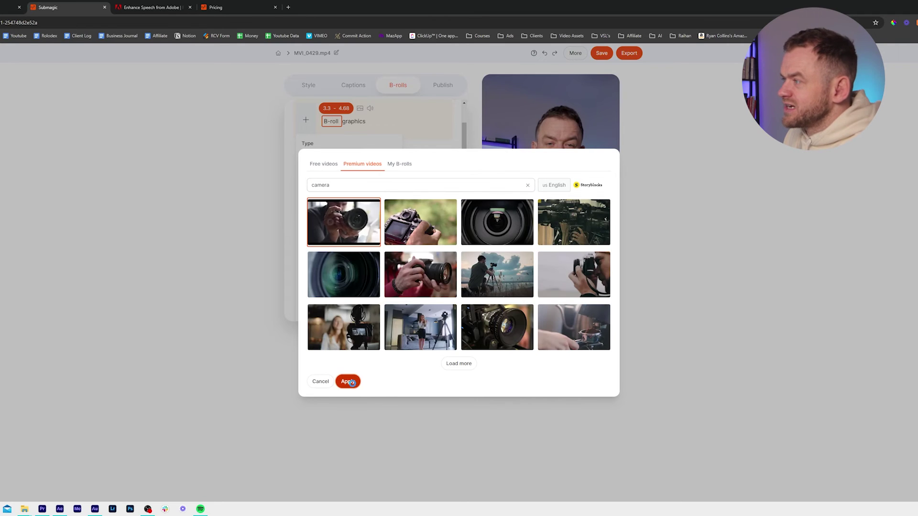
click(348, 381)
click(625, 229)
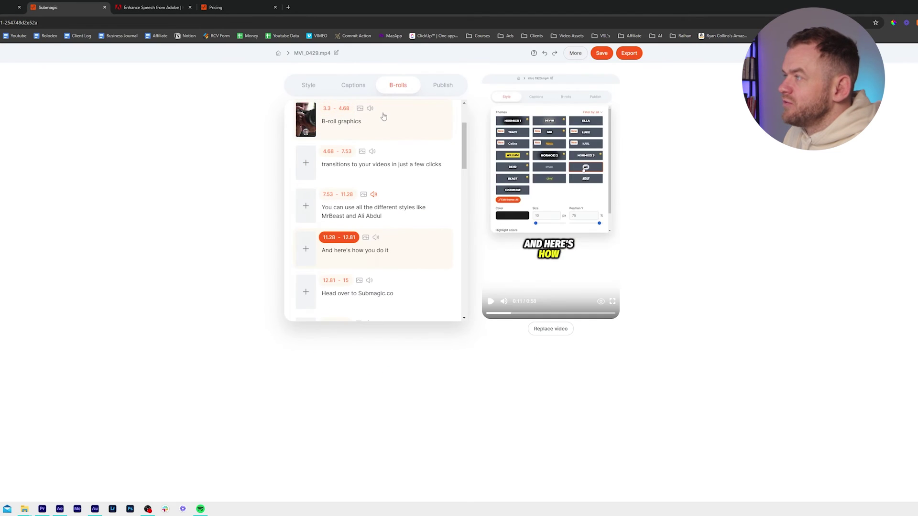
scroll(346, 143, up, 2)
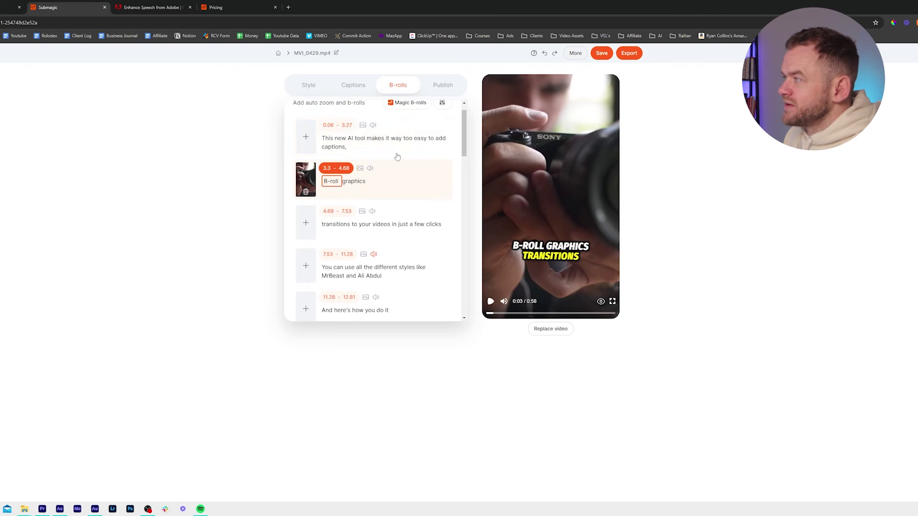
Step: Preview the cut into the "B-roll graphics" segment, set its transition animation to Film burn, and replay it
click(397, 138)
click(491, 302)
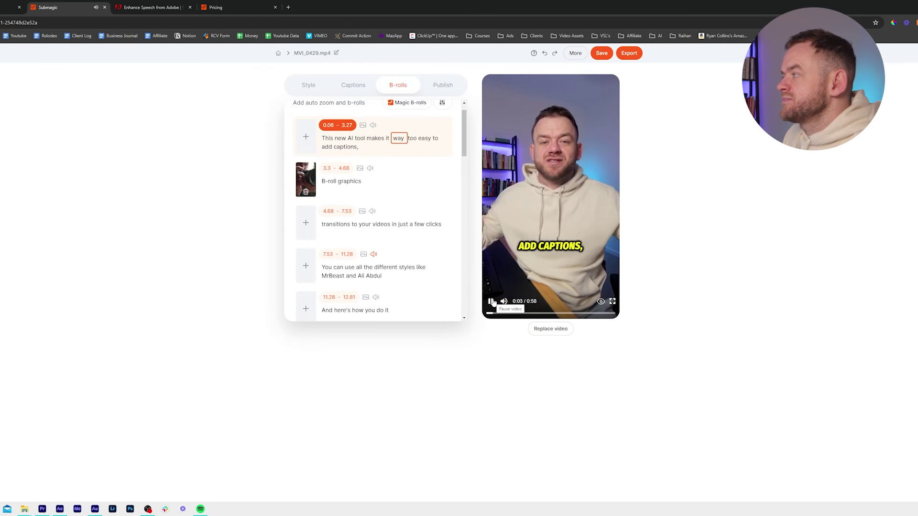
click(491, 302)
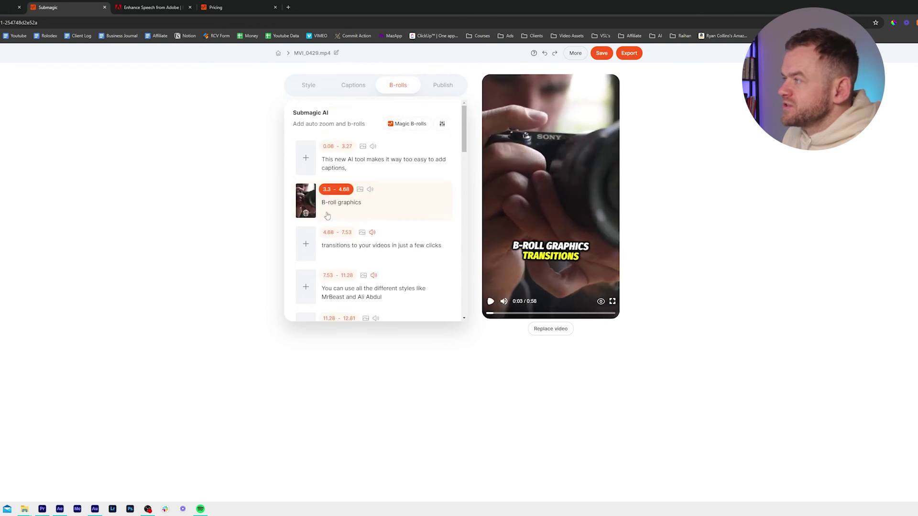
click(383, 216)
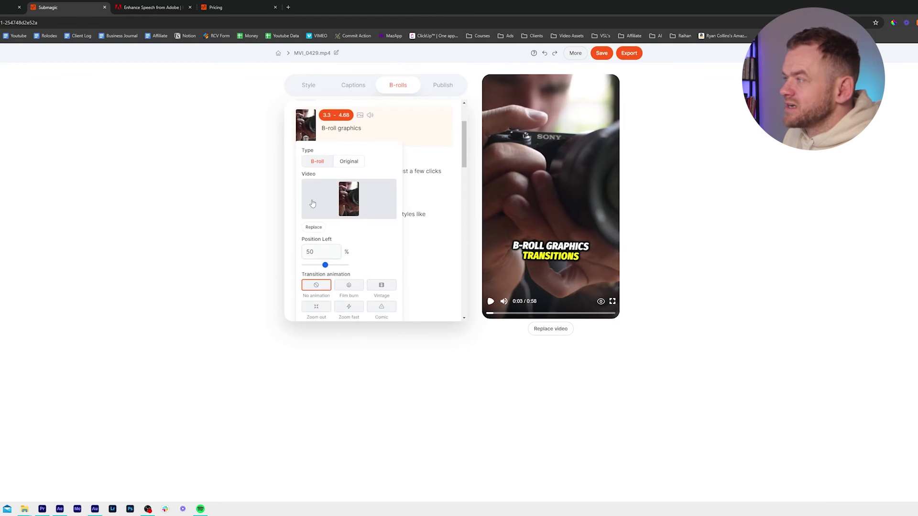
click(349, 280)
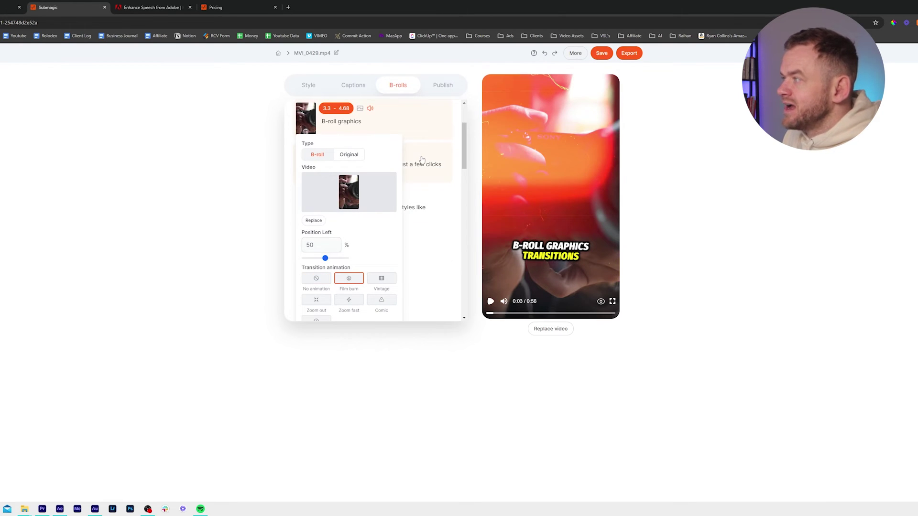
scroll(418, 164, up, 1)
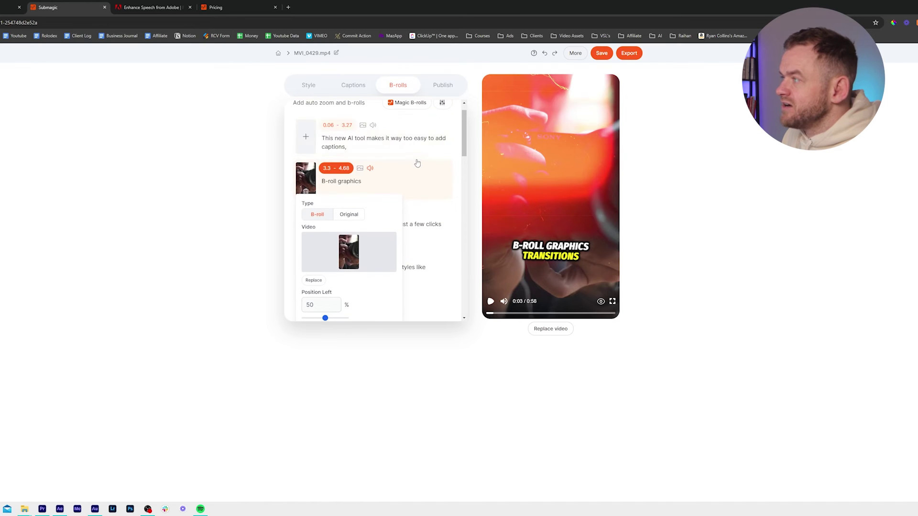
click(406, 140)
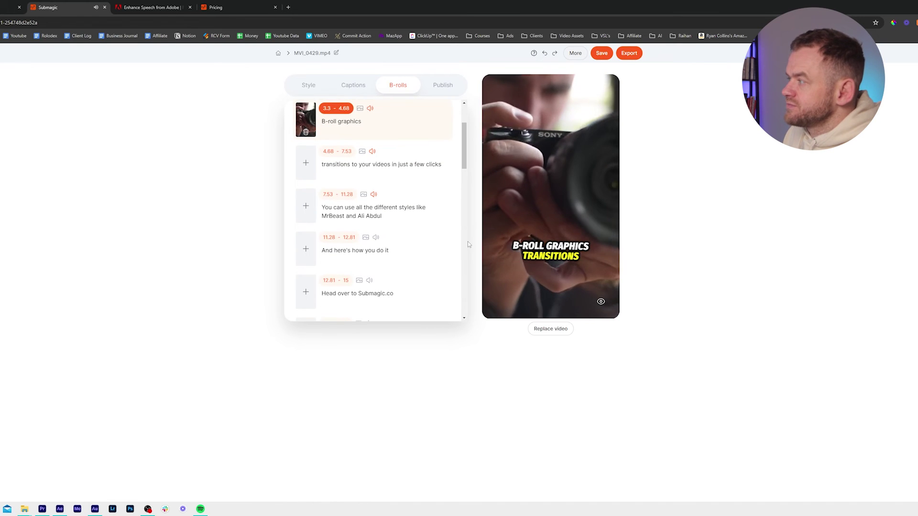
Step: Add a premium video-editing desk clip with the Vintage transition to the "transitions to your videos in just a few clicks" segment and replay it
click(384, 121)
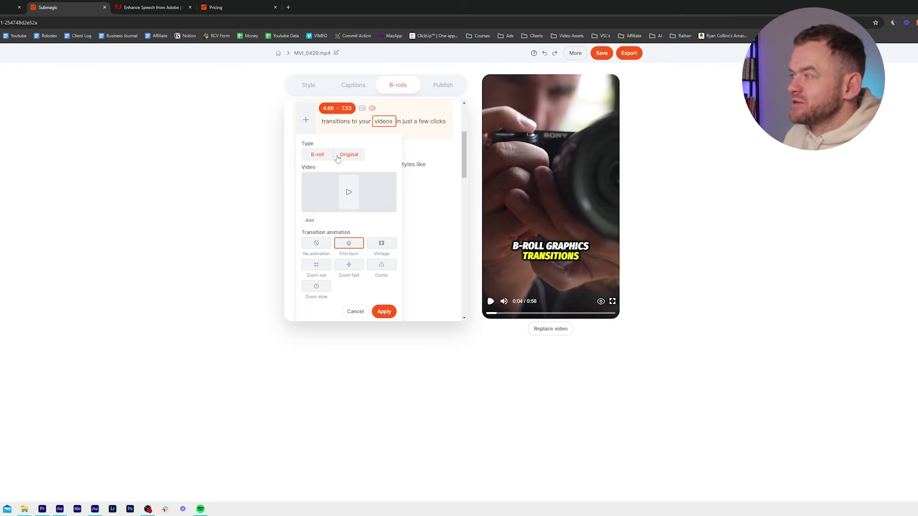
click(357, 192)
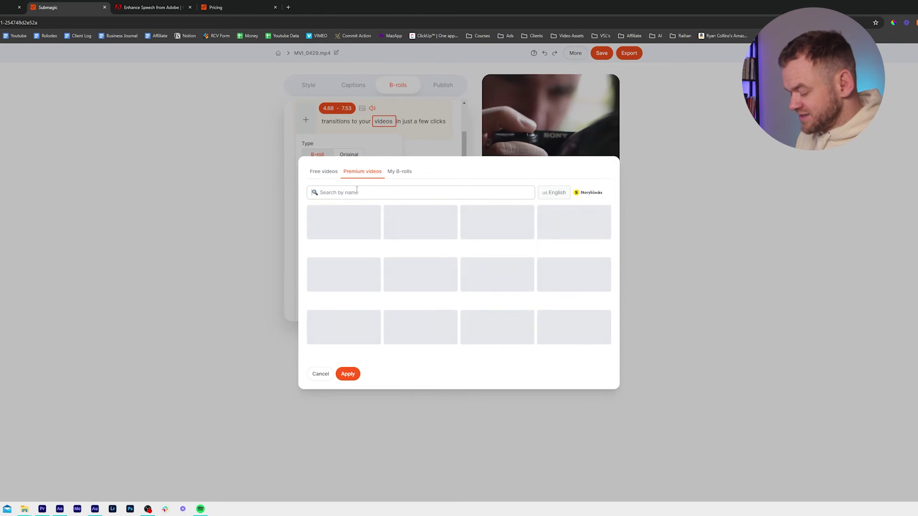
click(347, 374)
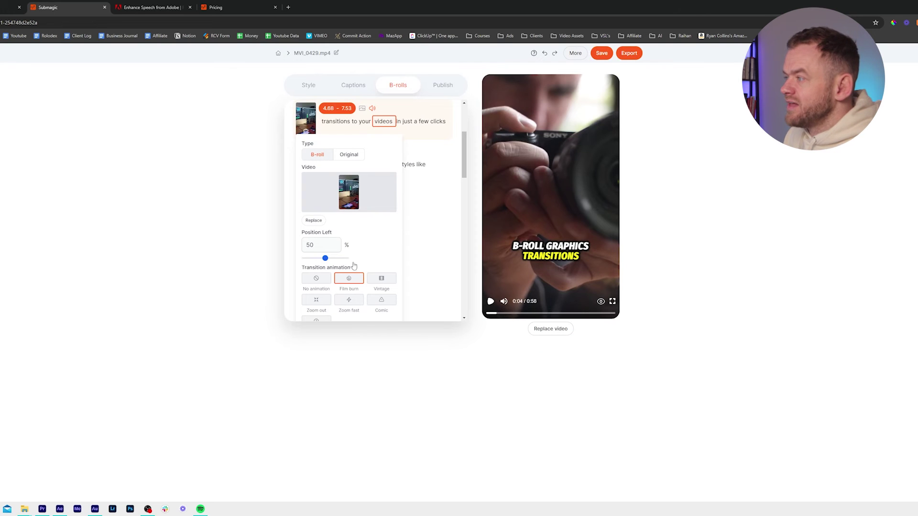
click(382, 284)
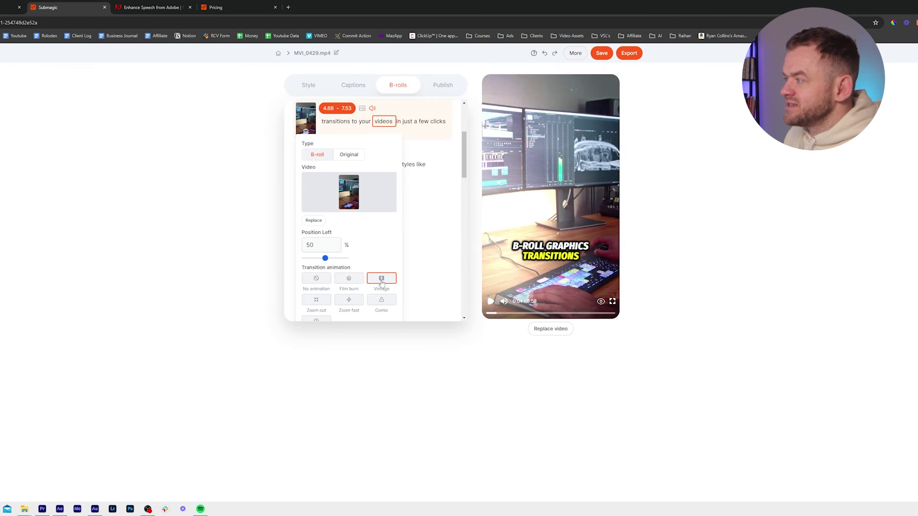
click(417, 164)
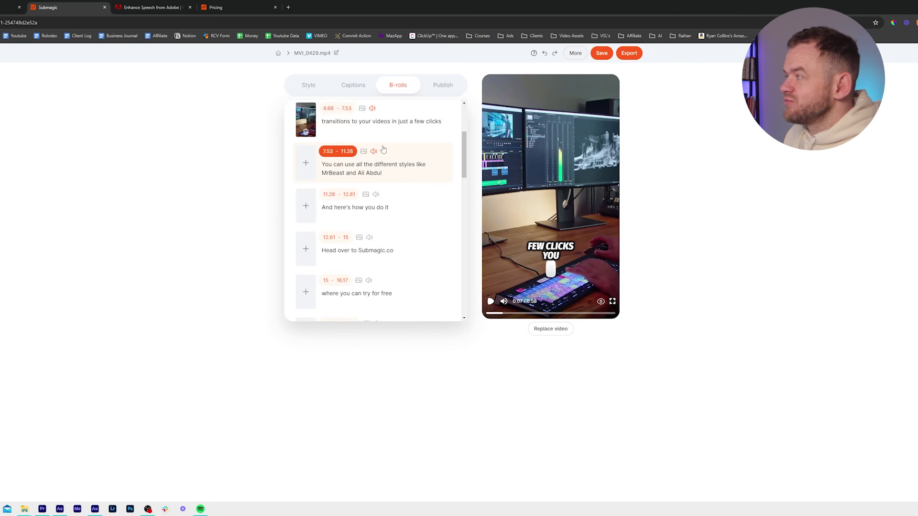
scroll(404, 177, up, 3)
click(399, 190)
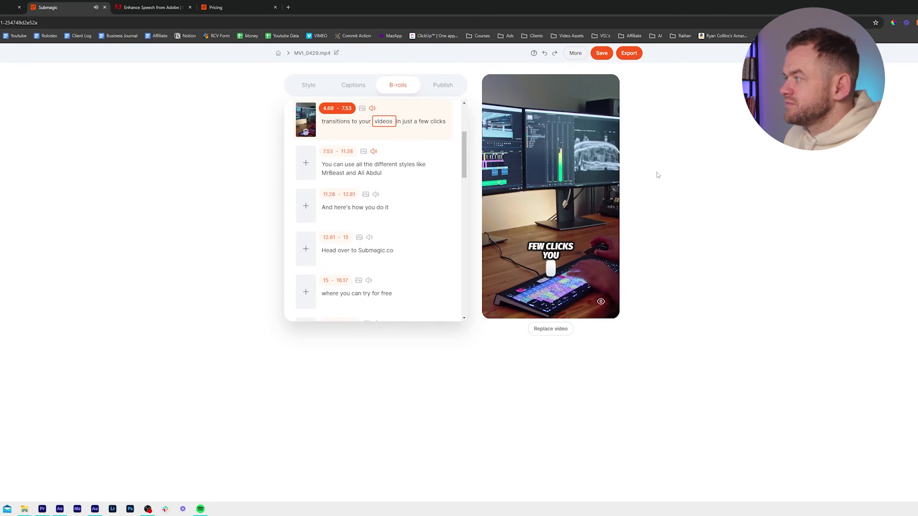
Step: Apply the Zoom fast animation to the original footage of the "This new AI tool makes it way too easy" segment and preview it
click(328, 154)
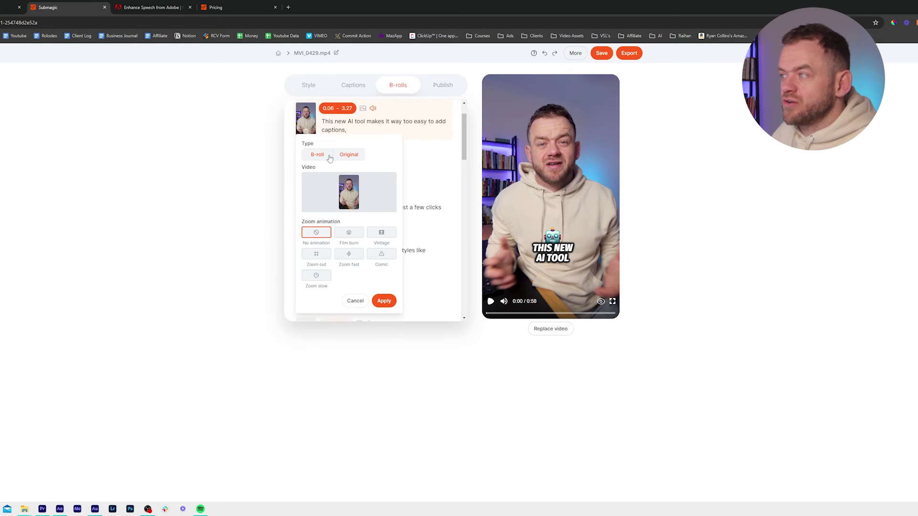
click(346, 257)
click(383, 300)
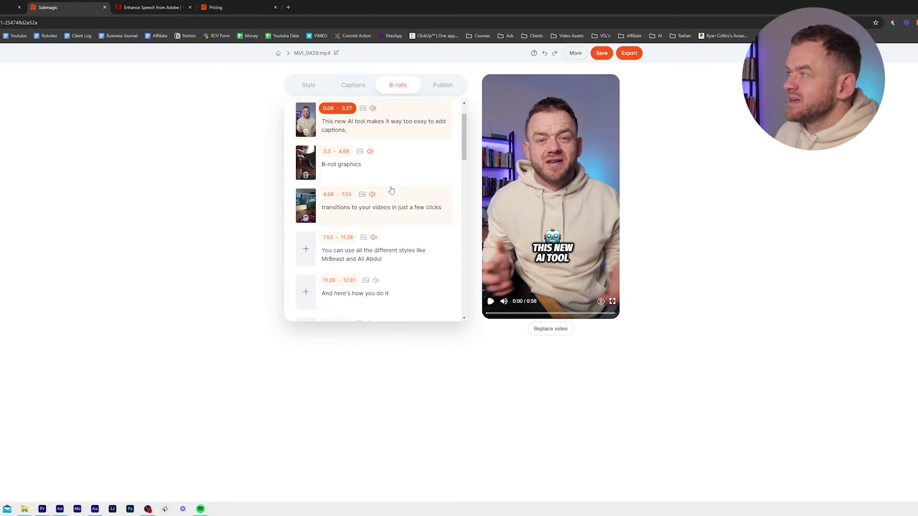
scroll(329, 158, up, 1)
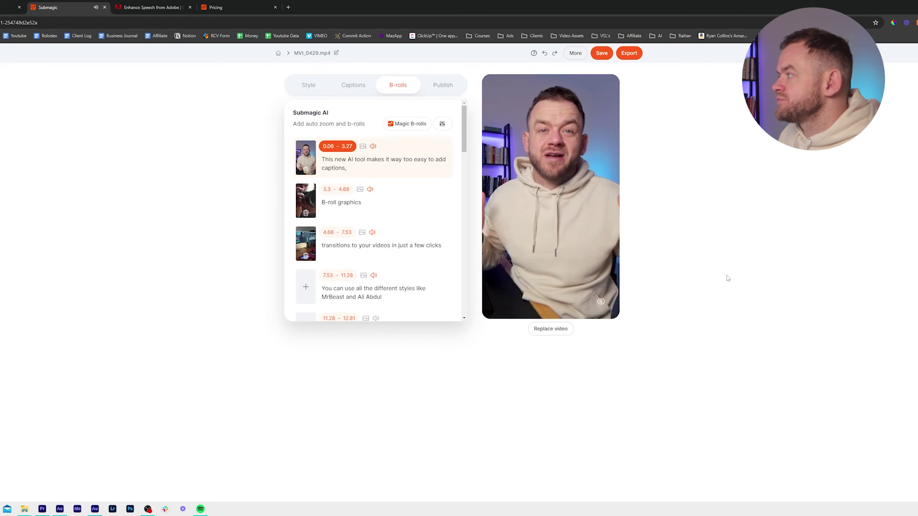
key(space)
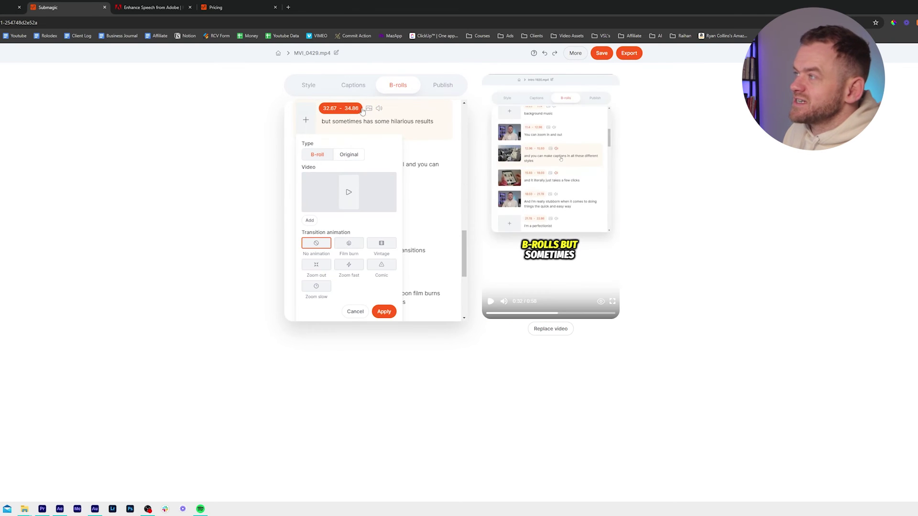
Step: Add a premium clip found with "goofy" as B-roll on the "but sometimes has some hilarious results" segment
click(349, 121)
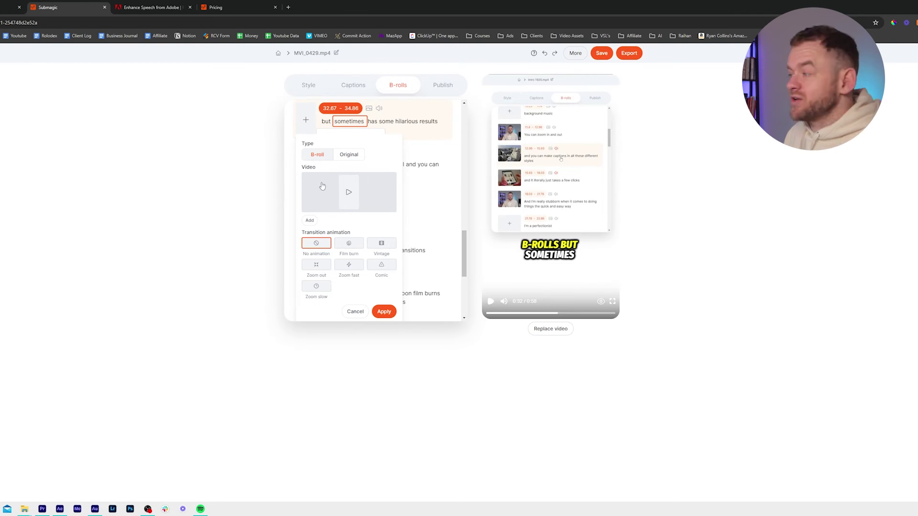
click(349, 194)
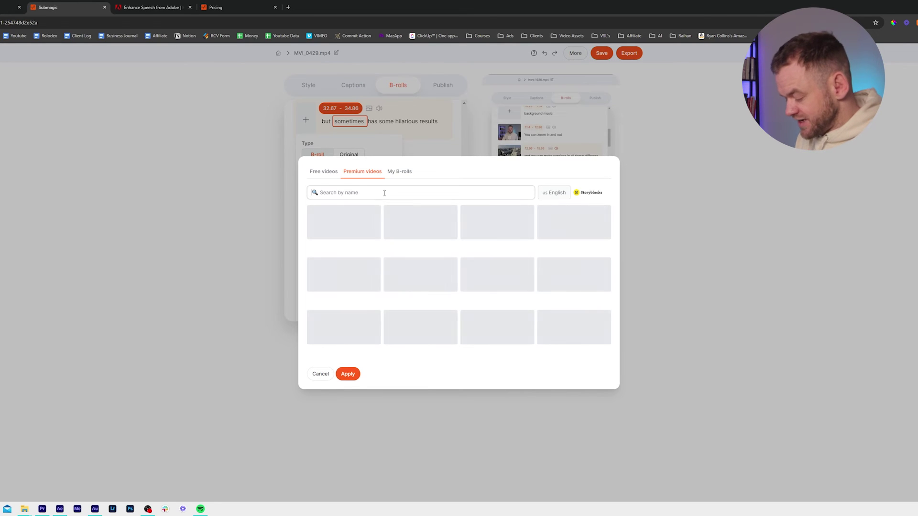
click(384, 193)
text(goofy)
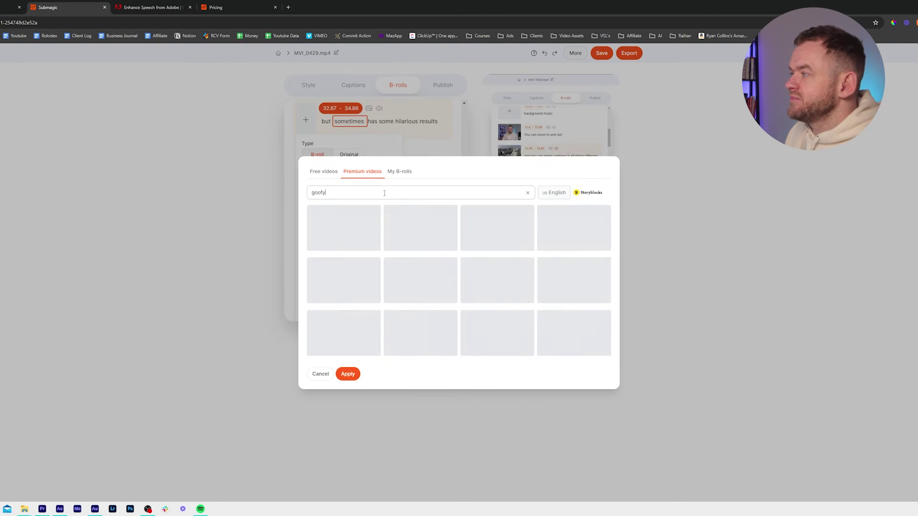
click(348, 381)
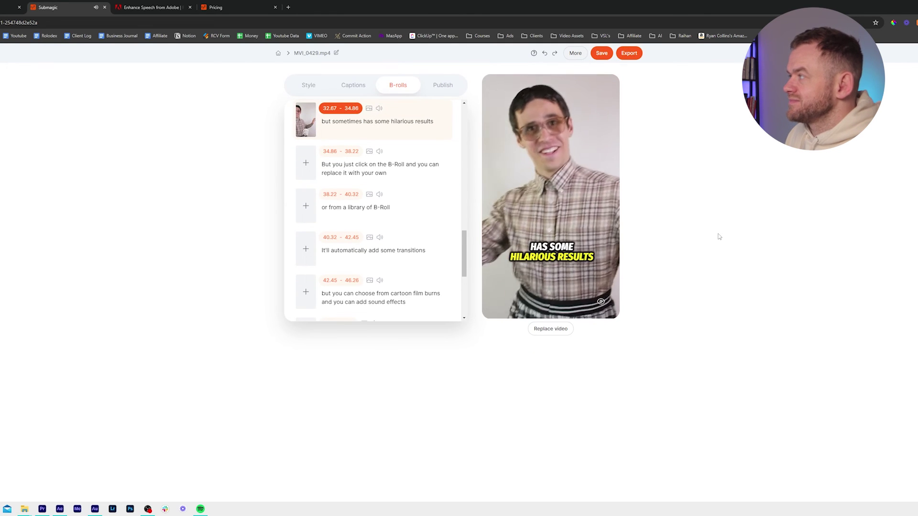
Step: Review the AI-written description and hashtags for publishing and regenerate them
click(442, 84)
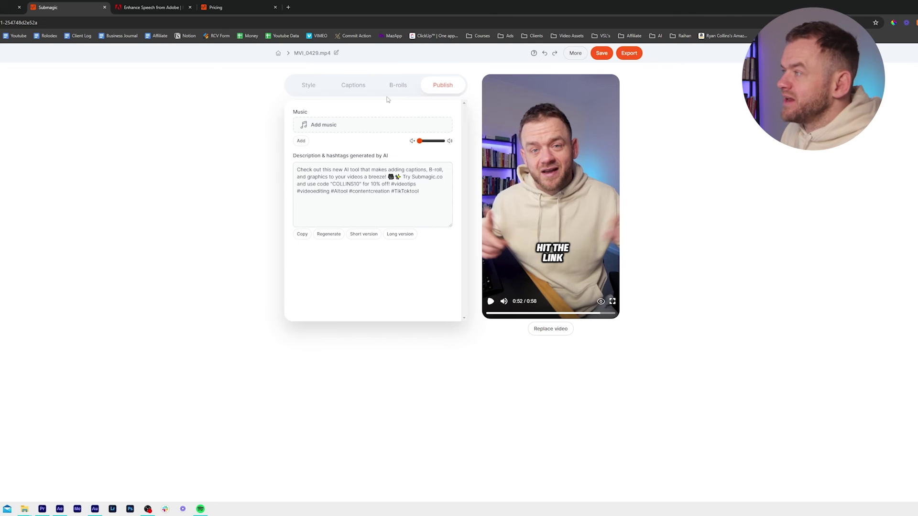
triple_click(436, 196)
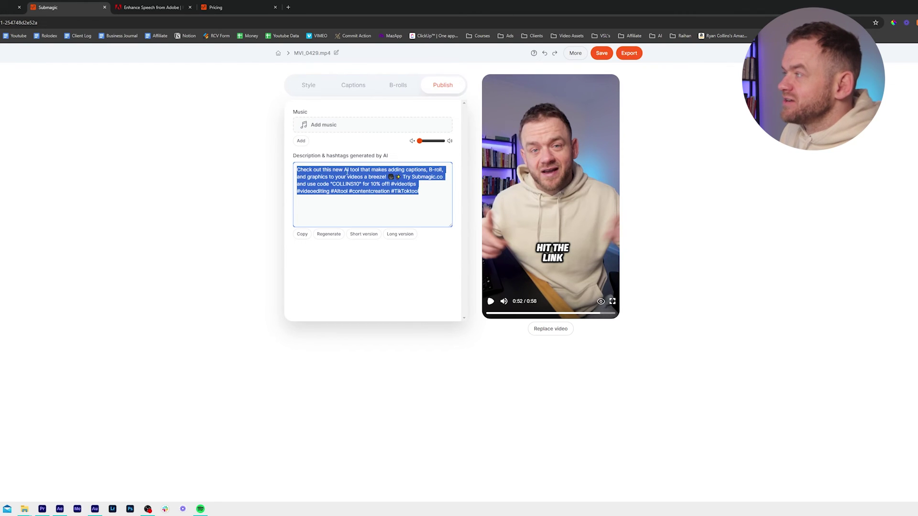
click(430, 186)
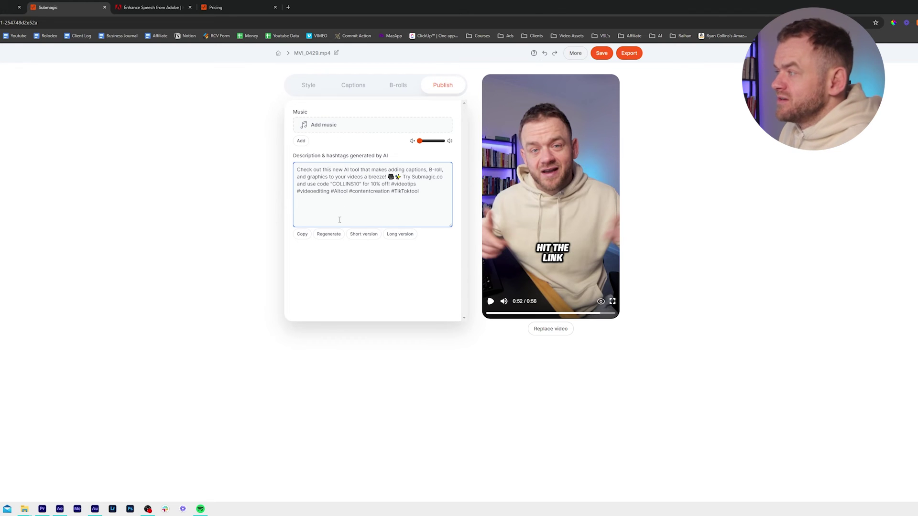
click(334, 234)
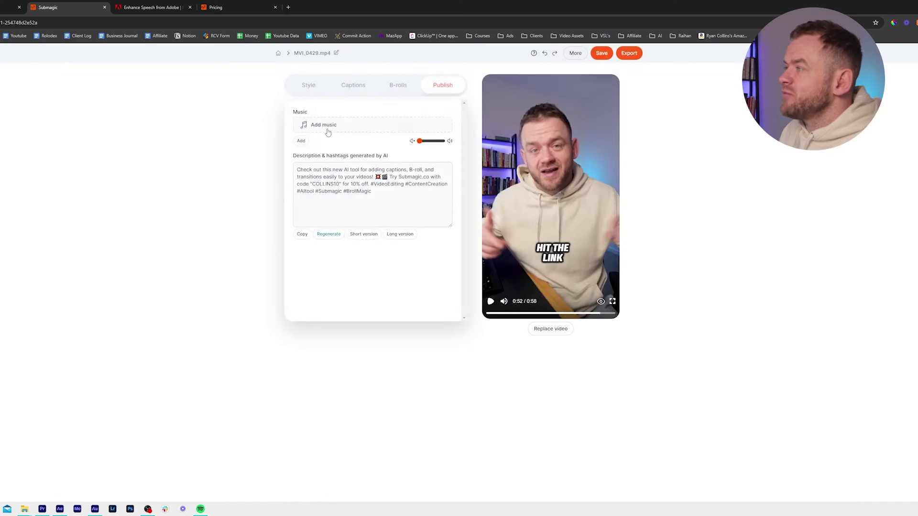
Step: Add the premium track "The Detective", found with "funky", as the video's background music
click(328, 127)
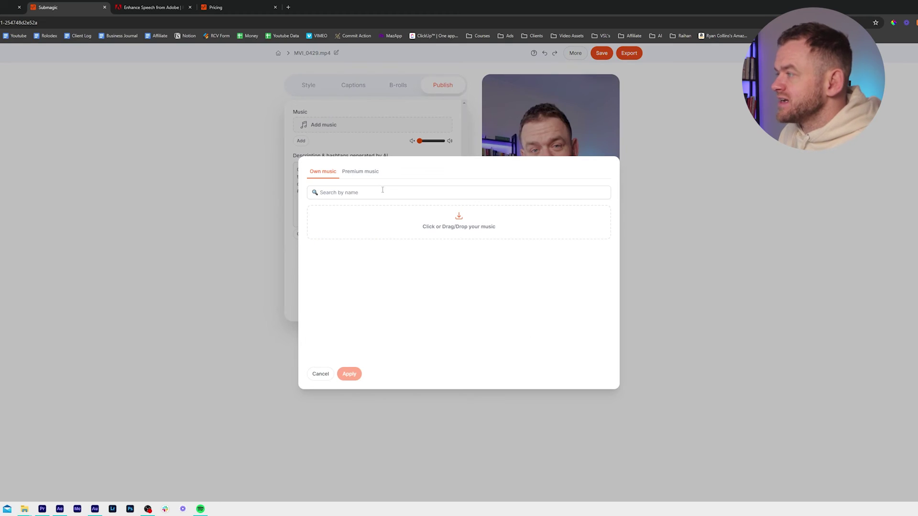
click(362, 173)
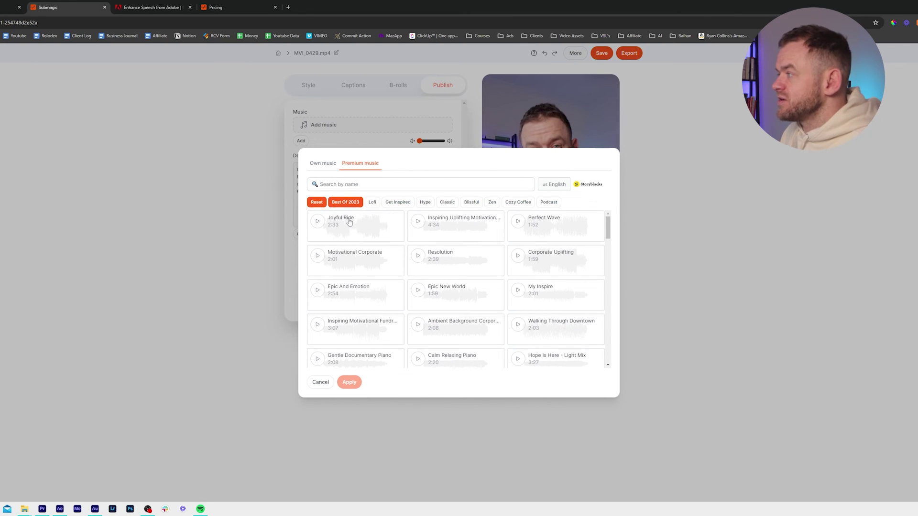
click(318, 222)
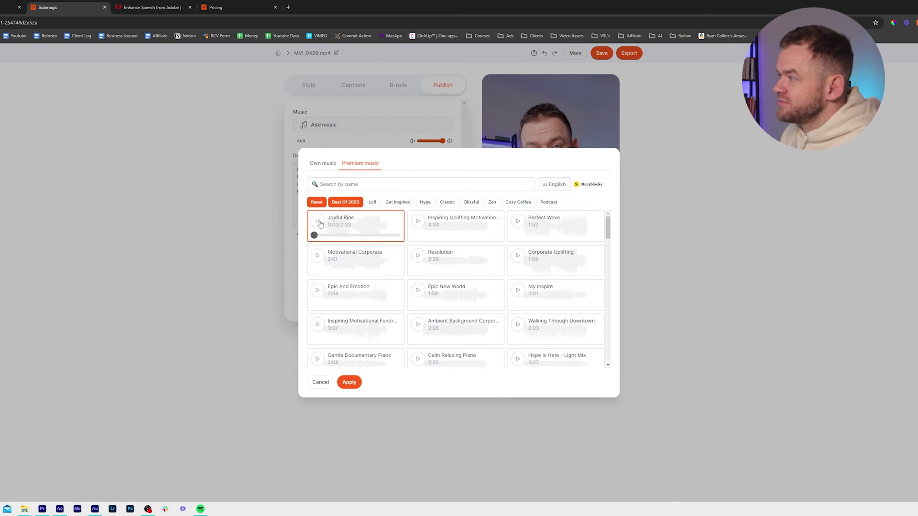
click(410, 217)
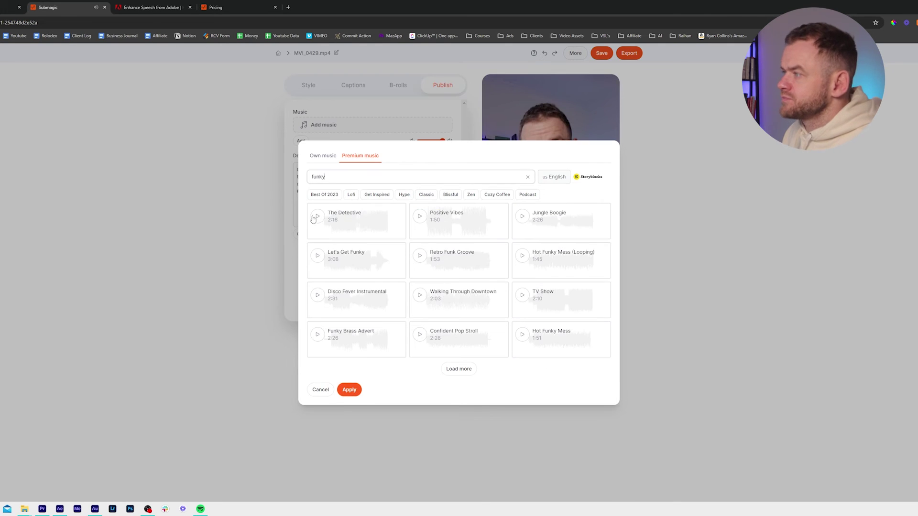
click(318, 217)
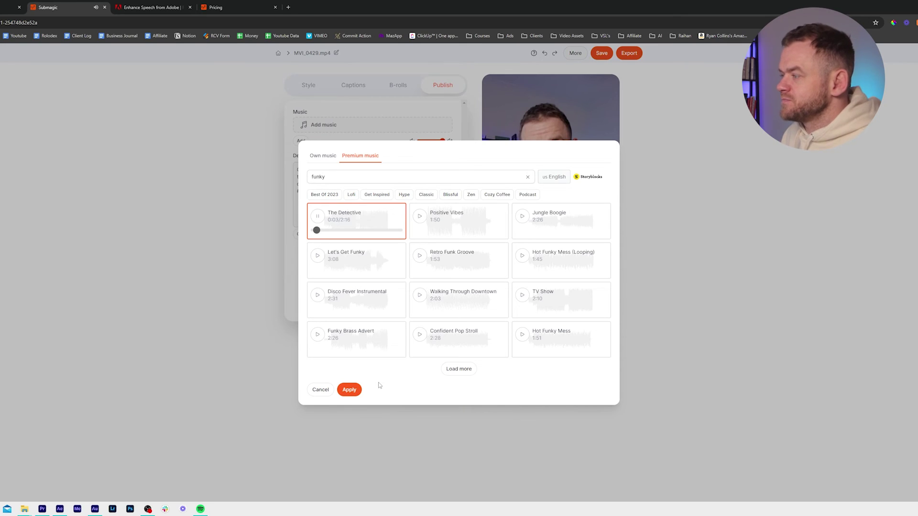
click(351, 391)
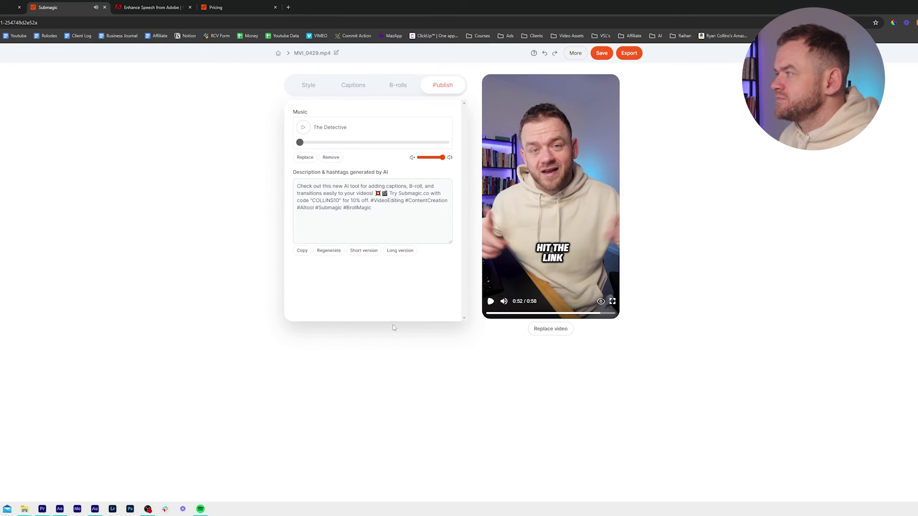
Step: Play the video from the start and lower the background music volume to near its minimum
click(492, 301)
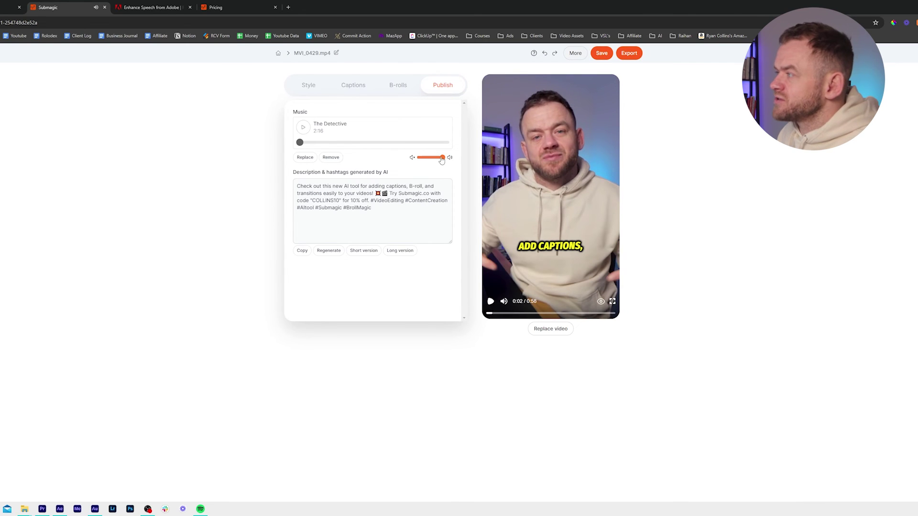
drag(442, 158, 420, 161)
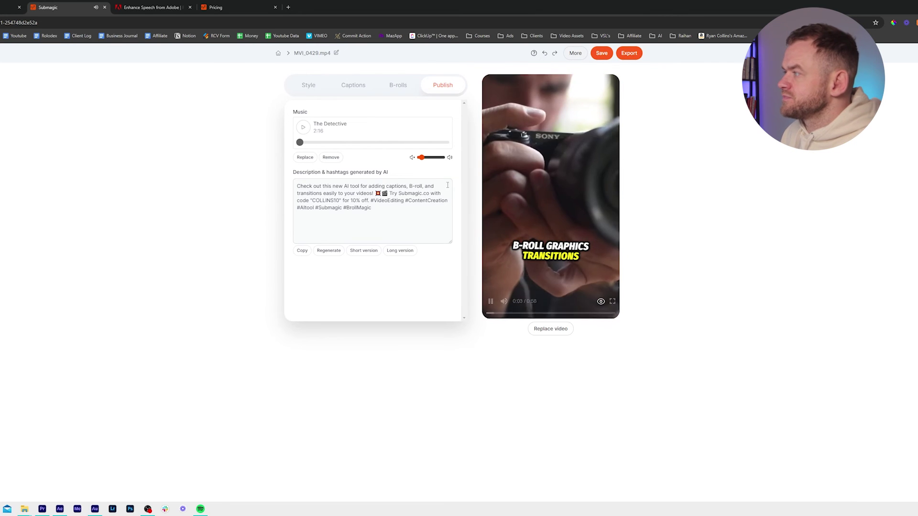
drag(441, 159, 422, 162)
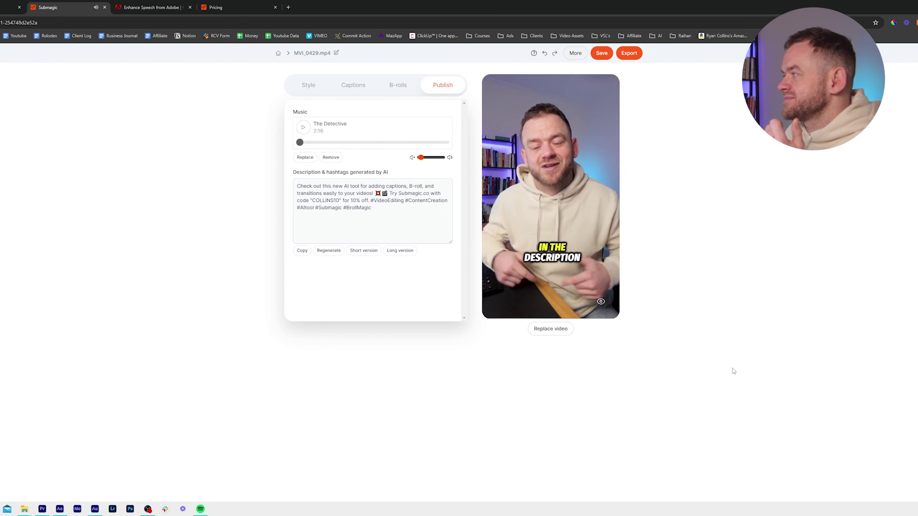
Step: Start exporting the finished video
mouse_move(593, 247)
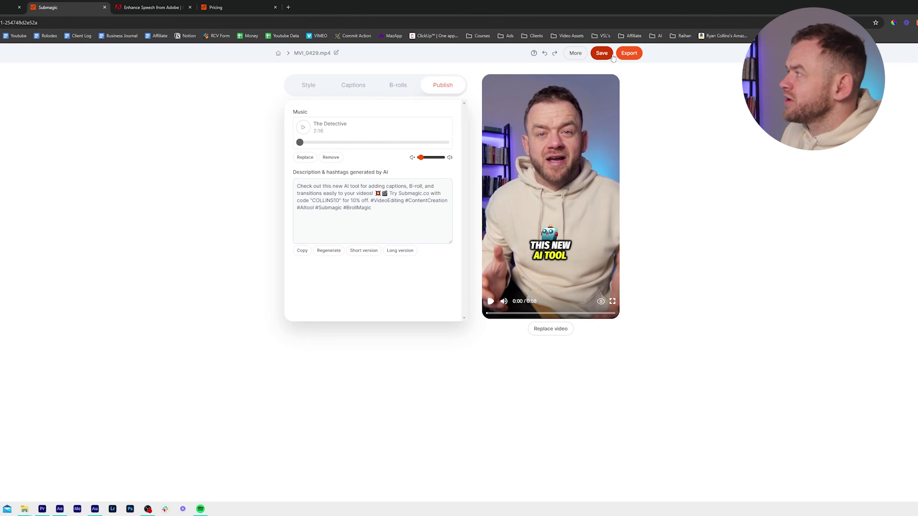
click(631, 54)
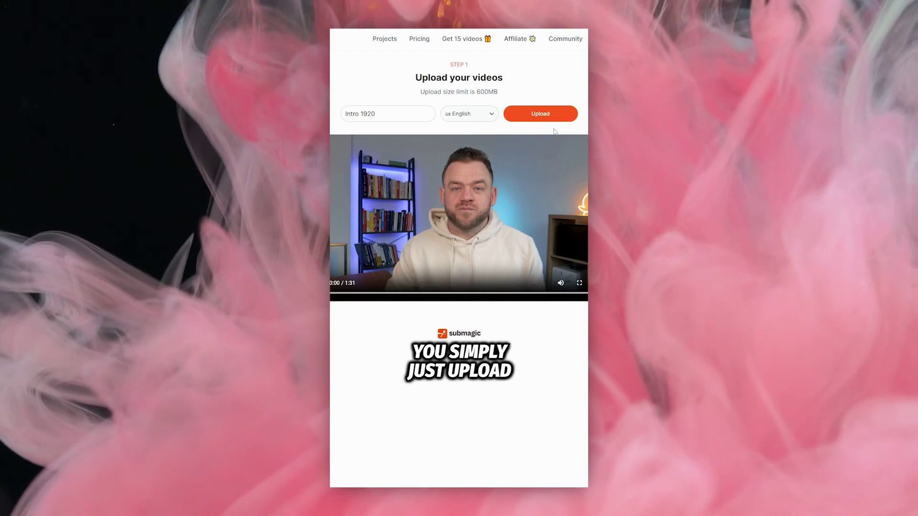
click(552, 116)
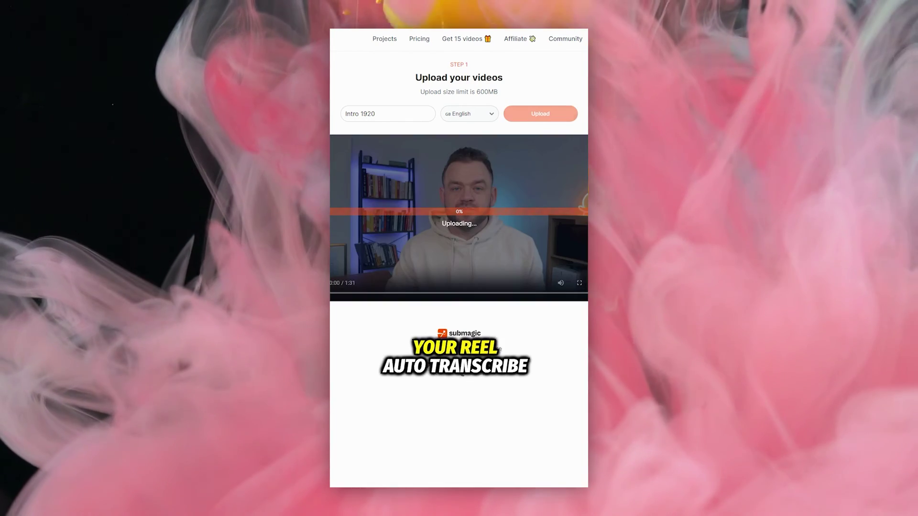